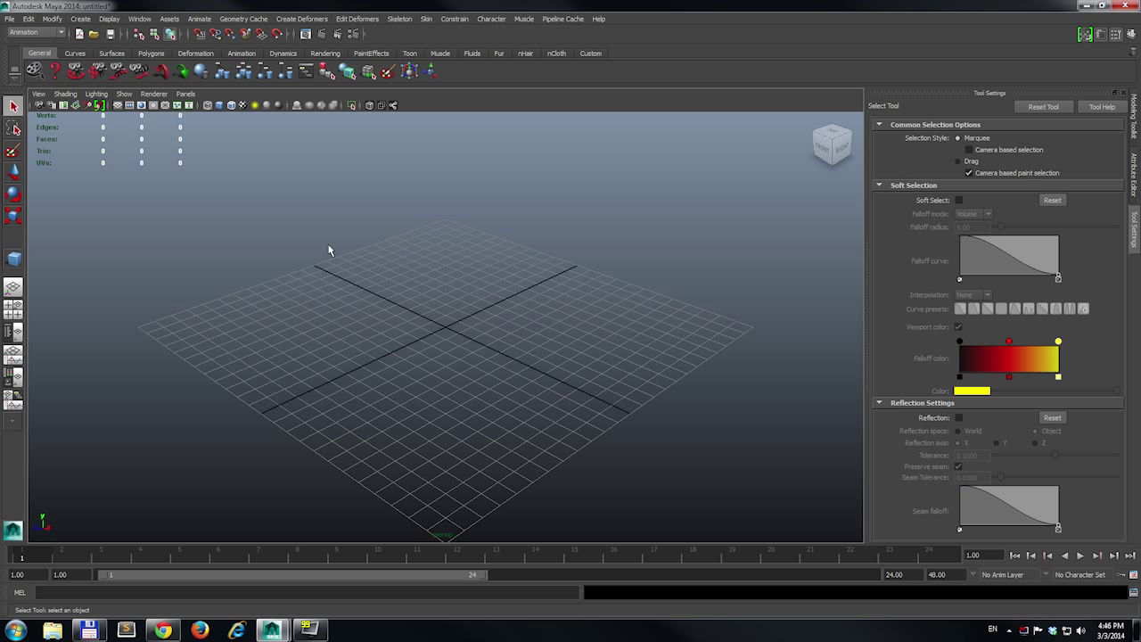
- Browse the Modify menu, then the Curves, Surfaces and Deformation shelf tabs
{"action": "left_click", "coordinate": [52, 19]}
{"action": "key", "text": "Escape"}
{"action": "left_click", "coordinate": [75, 53]}
{"action": "left_click", "coordinate": [120, 52]}
{"action": "left_click", "coordinate": [192, 54]}
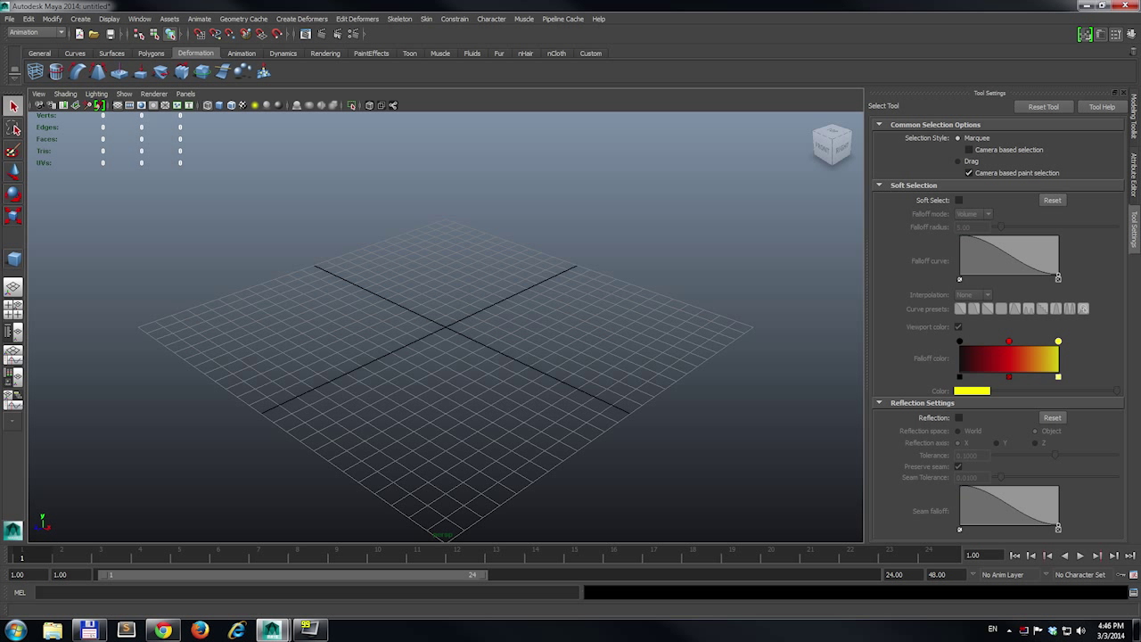
- Cycle through the Attribute Editor, Modeling Toolkit and Tool Settings panels, then return to the General shelf
{"action": "left_click", "coordinate": [1134, 174]}
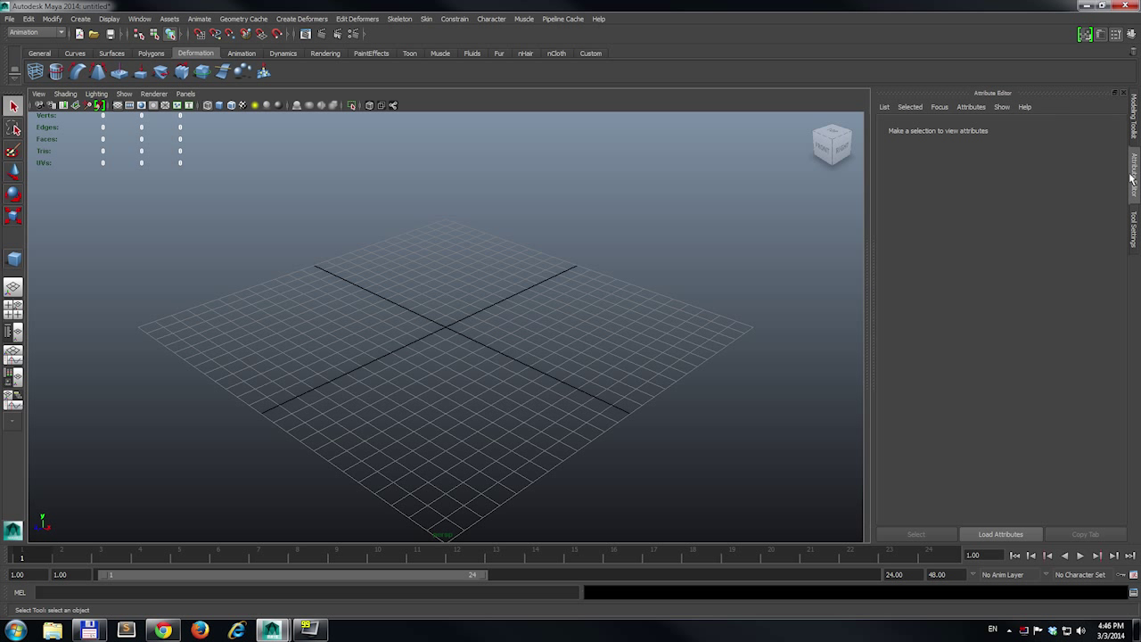
{"action": "left_click", "coordinate": [1134, 116]}
{"action": "left_click", "coordinate": [1136, 174]}
{"action": "left_click", "coordinate": [1134, 229]}
{"action": "left_click", "coordinate": [1134, 116]}
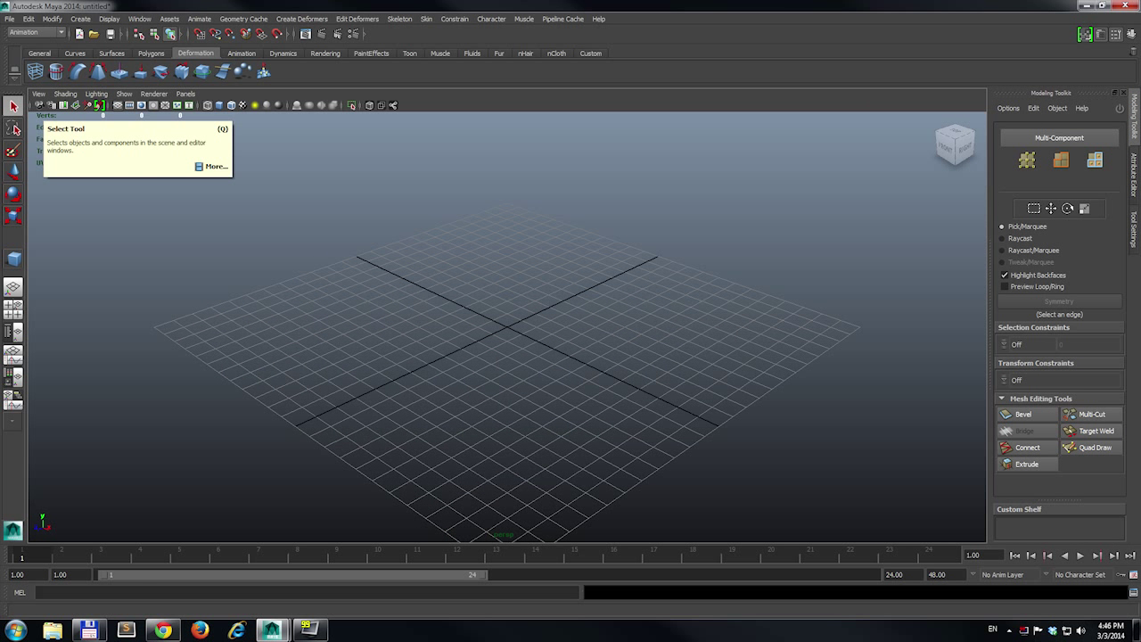
{"action": "left_click", "coordinate": [1134, 174]}
{"action": "left_click", "coordinate": [1134, 229]}
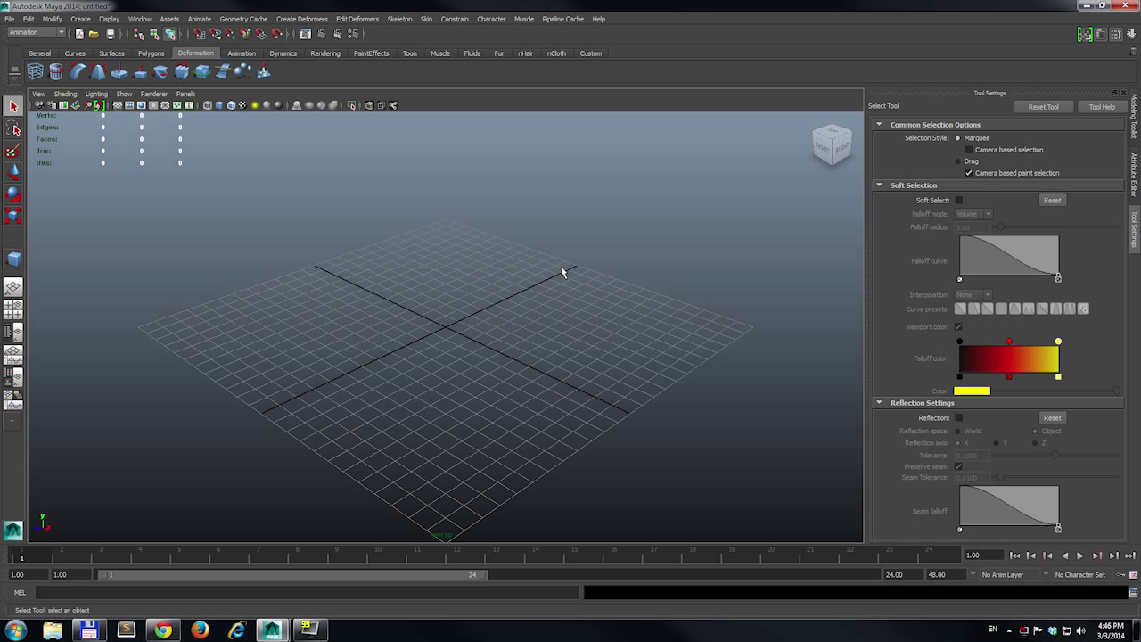
{"action": "left_click", "coordinate": [43, 54]}
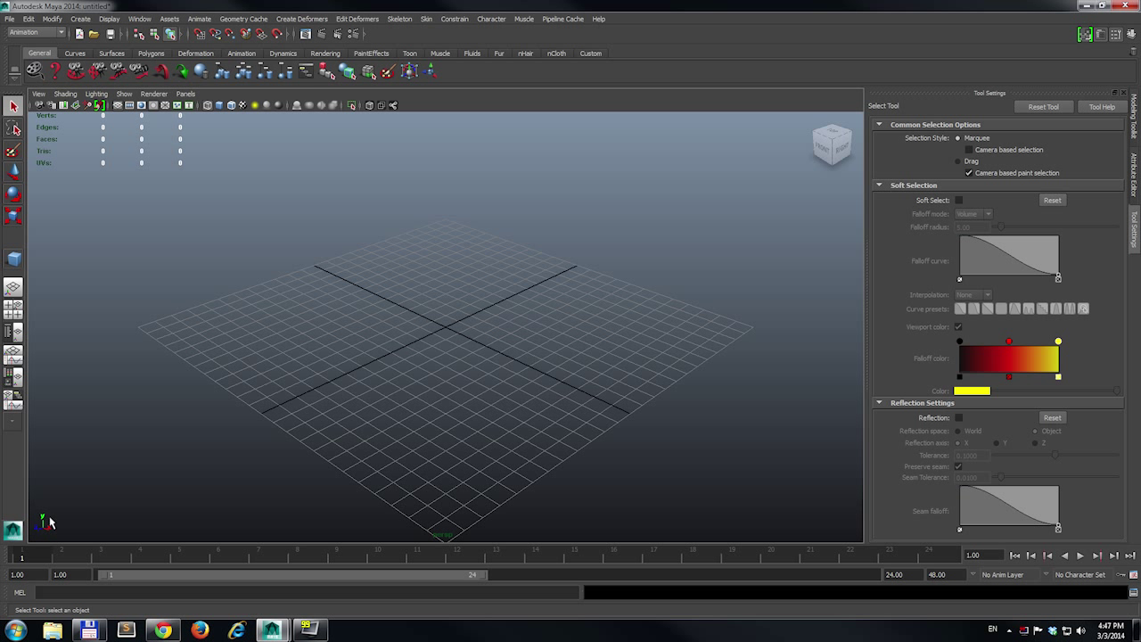
- View the grid from top, front and angled ViewCube views, then return to the home view
{"action": "left_click", "coordinate": [834, 134]}
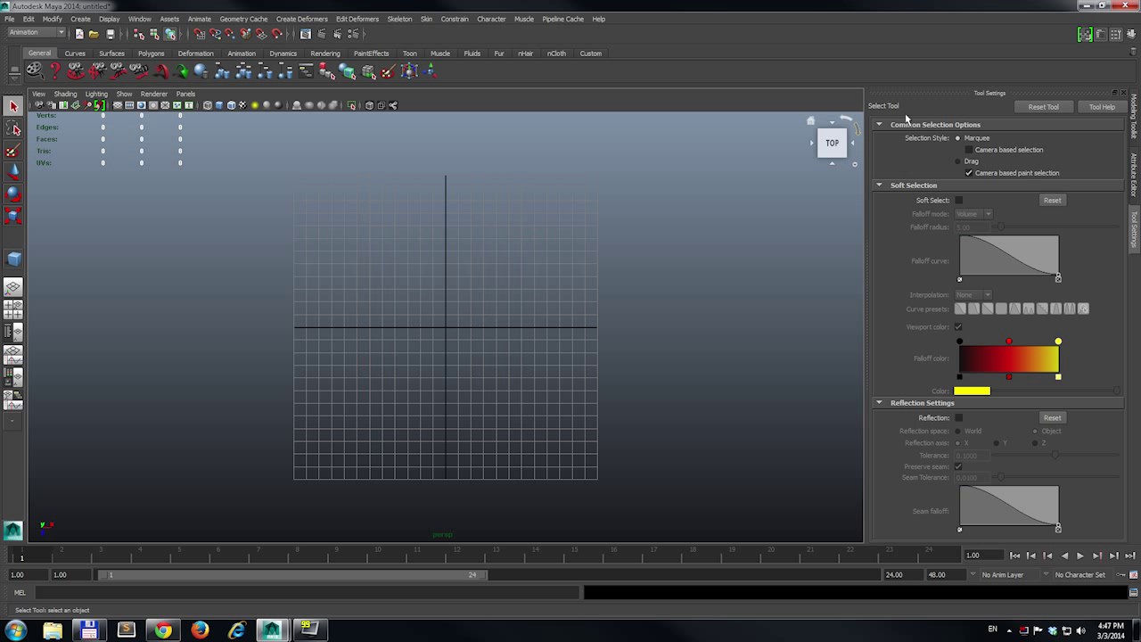
{"action": "left_click", "coordinate": [830, 162]}
{"action": "left_click", "coordinate": [836, 125]}
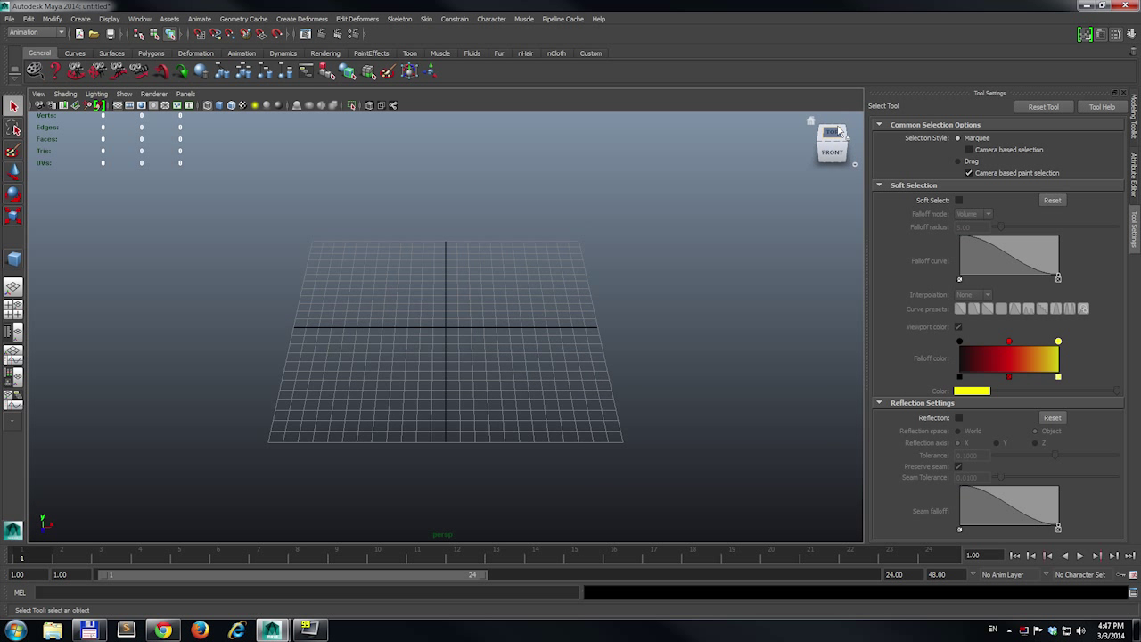
{"action": "left_click", "coordinate": [831, 161]}
{"action": "left_click", "coordinate": [842, 136]}
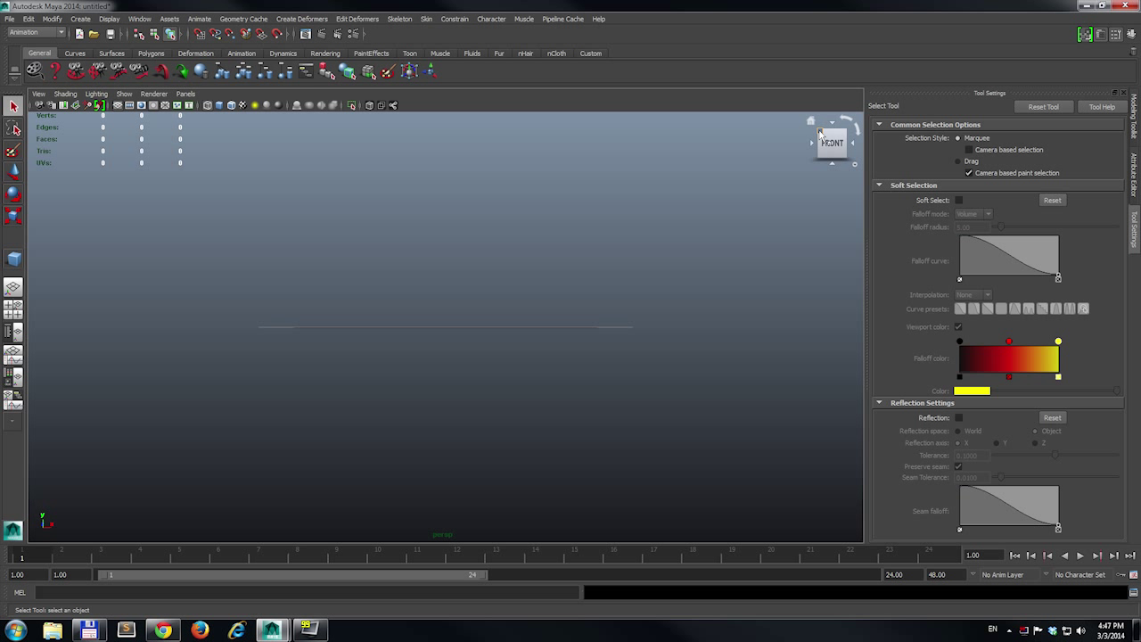
{"action": "left_click", "coordinate": [820, 132]}
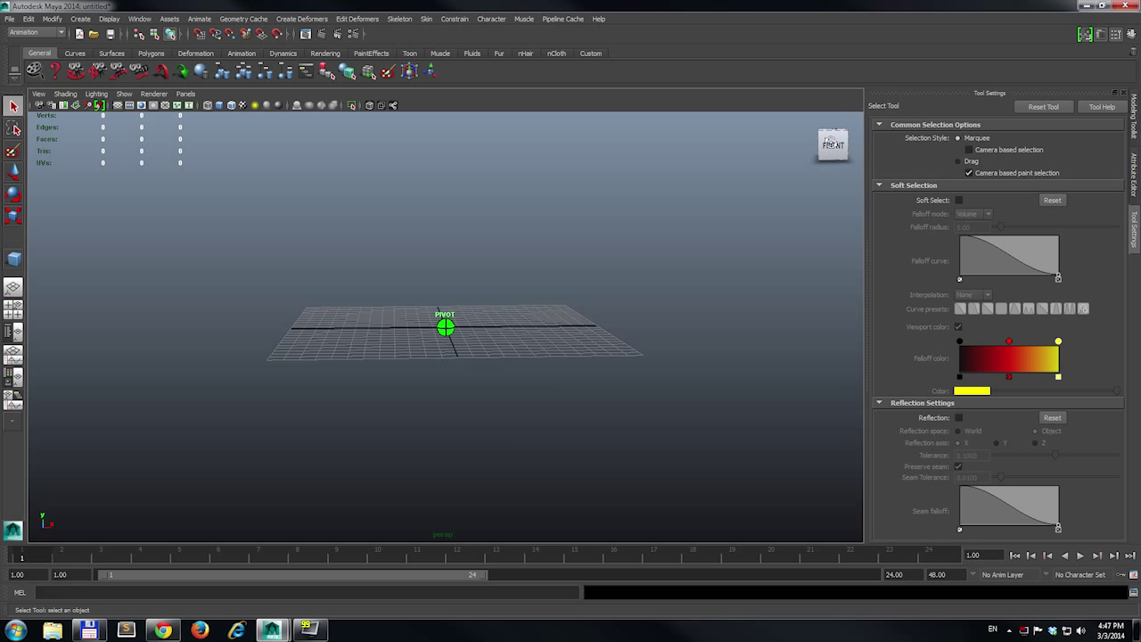
{"action": "left_click_drag", "start_coordinate": [839, 149], "coordinate": [853, 148]}
{"action": "left_click", "coordinate": [809, 125]}
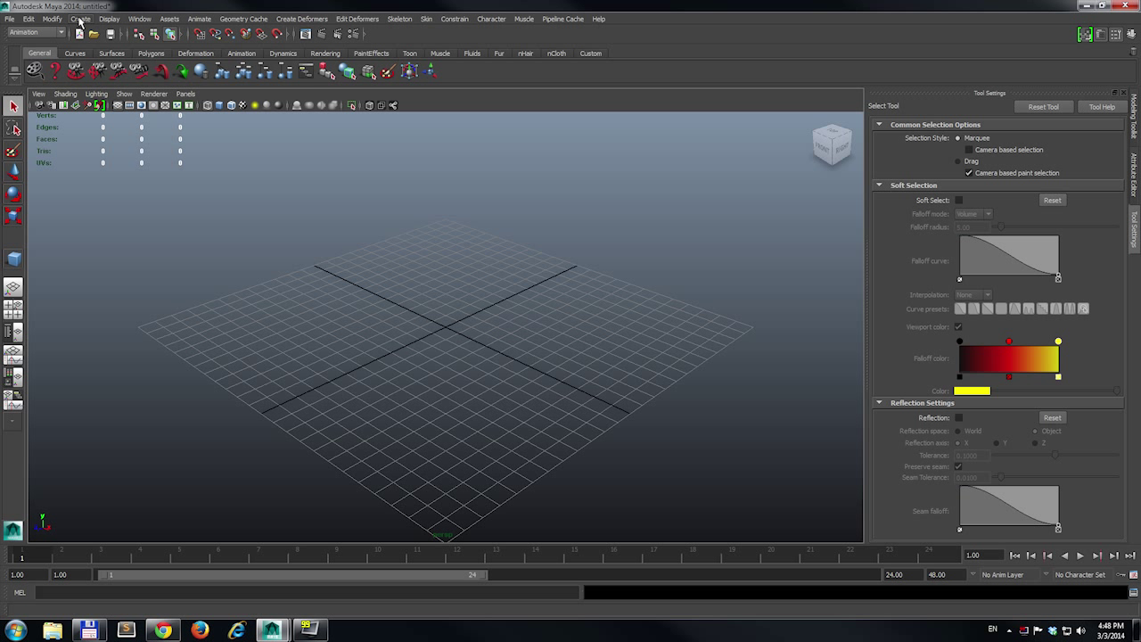
- Toggle the ground grid off and on, browse Heads Up Display and Show, then open Grid options
{"action": "left_click", "coordinate": [107, 20]}
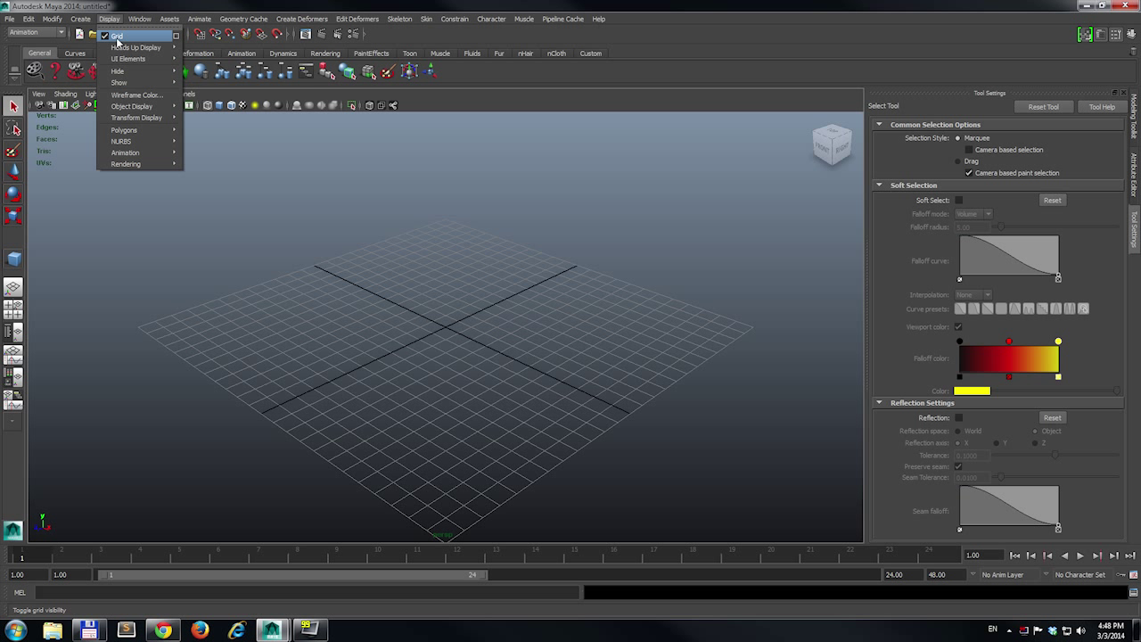
{"action": "left_click", "coordinate": [117, 36]}
{"action": "left_click", "coordinate": [109, 19]}
{"action": "left_click", "coordinate": [114, 35]}
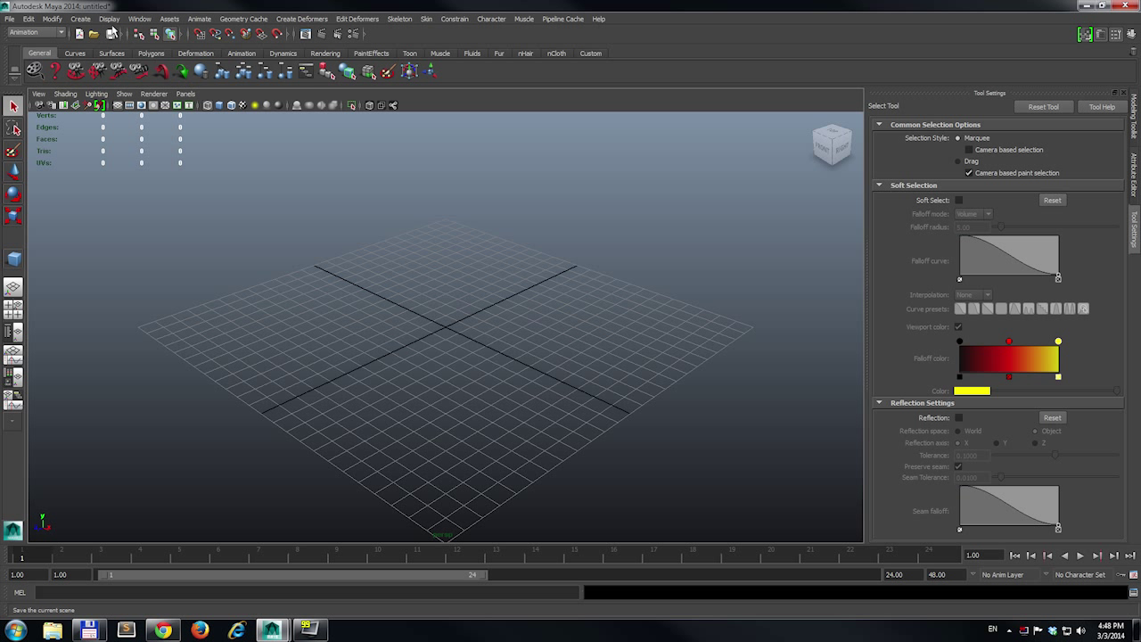
{"action": "left_click", "coordinate": [108, 19]}
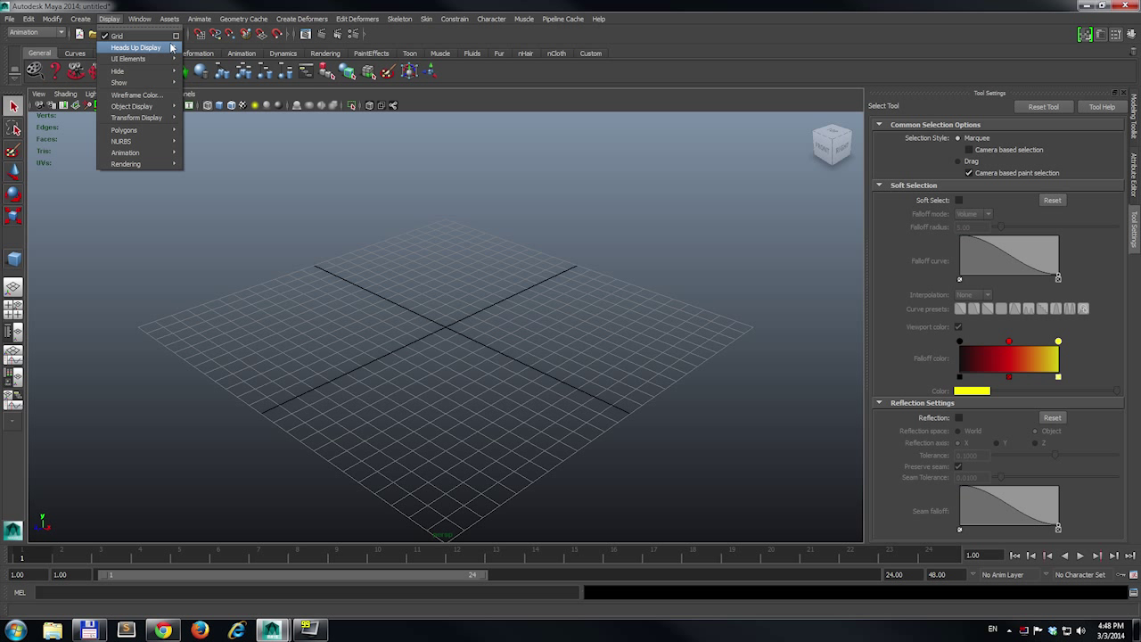
{"action": "mouse_move", "coordinate": [171, 49]}
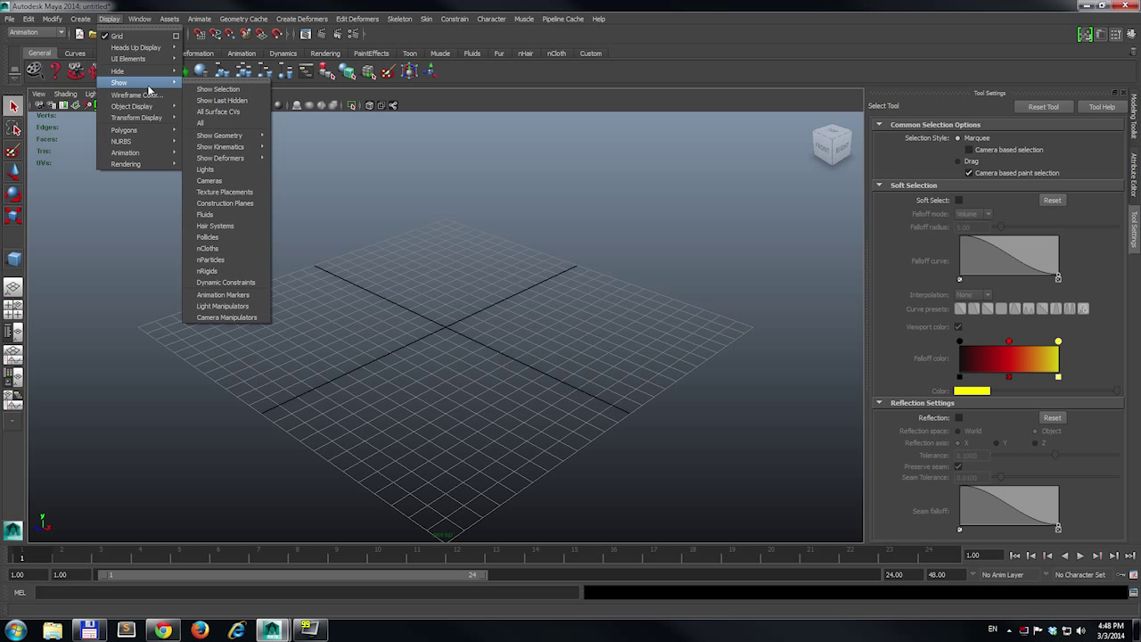
{"action": "mouse_move", "coordinate": [142, 83]}
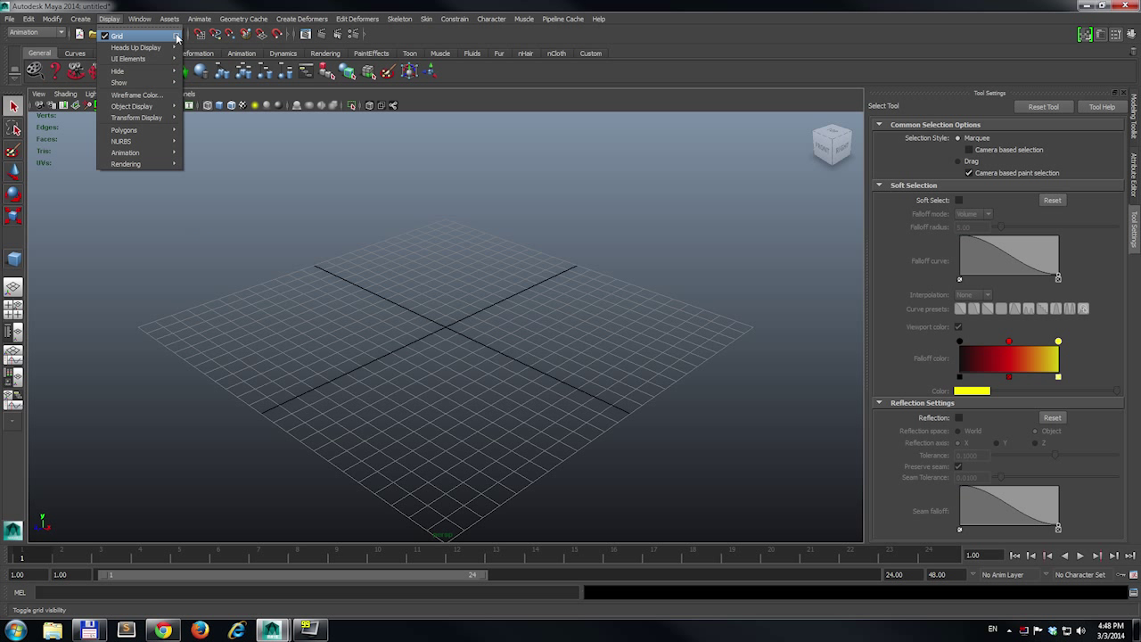
{"action": "left_click", "coordinate": [176, 36]}
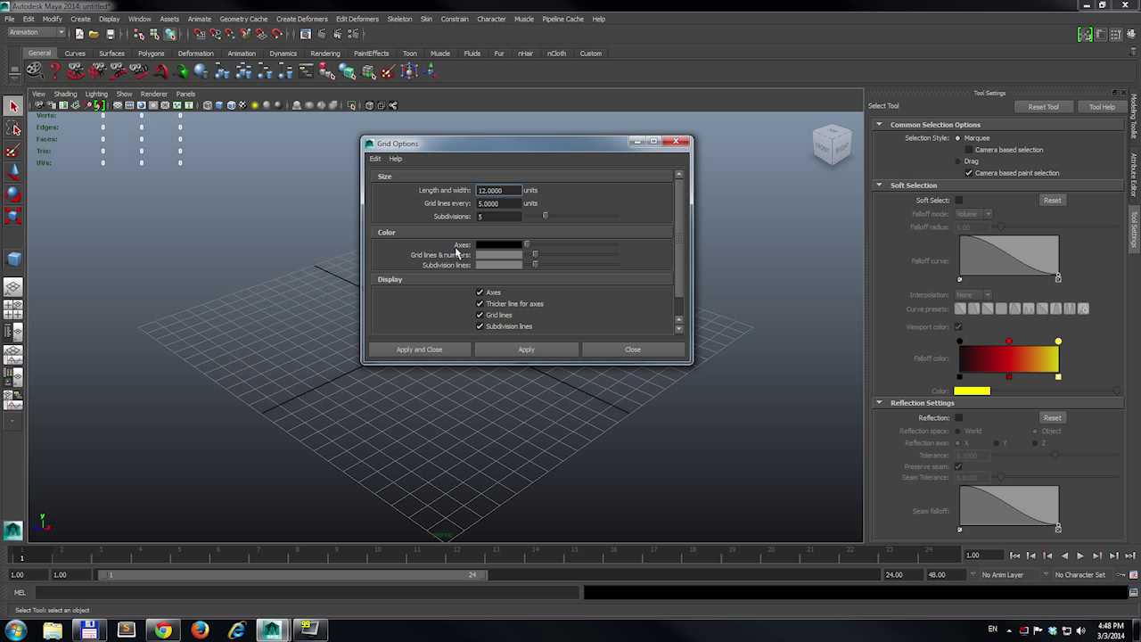
- Reset the Grid Options to defaults and enter 20 for length and width
{"action": "mouse_move", "coordinate": [676, 208]}
{"action": "left_mouse_down"}
{"action": "mouse_move", "coordinate": [677, 240]}
{"action": "mouse_move", "coordinate": [680, 203]}
{"action": "left_mouse_up"}
{"action": "left_click", "coordinate": [375, 159]}
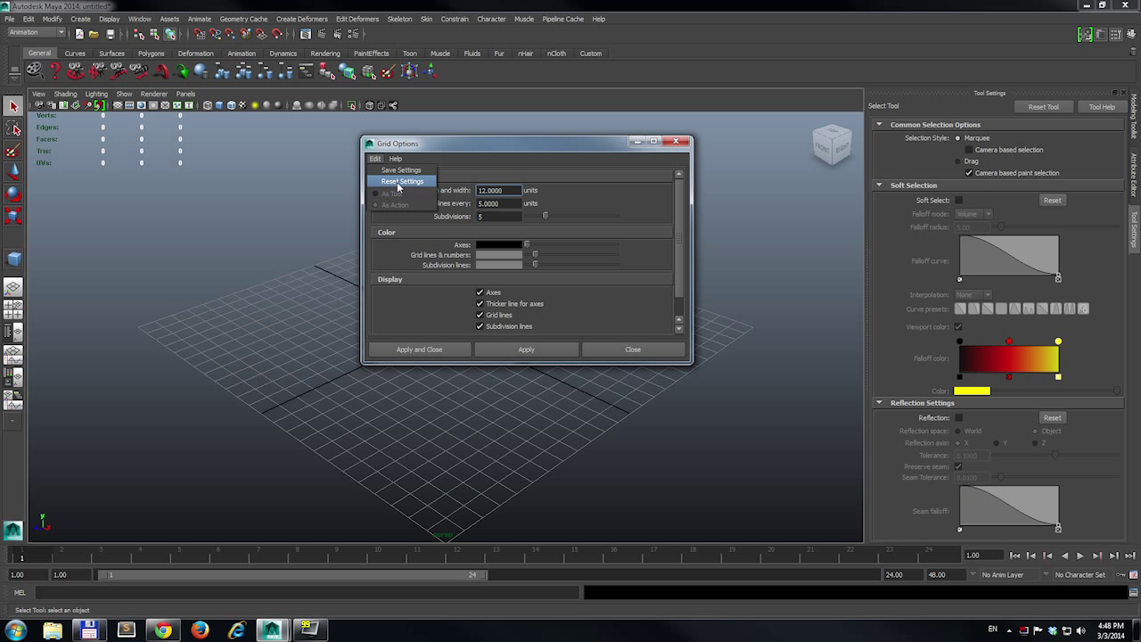
{"action": "left_click", "coordinate": [401, 182]}
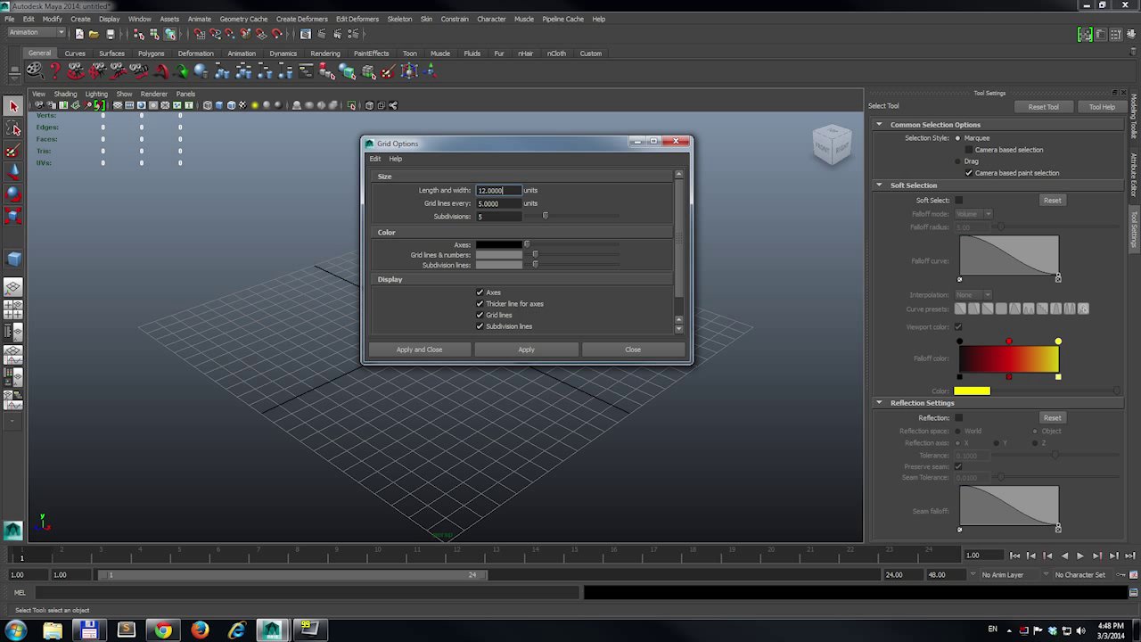
{"action": "key", "text": "ctrl+a"}
{"action": "type", "text": "20"}
- Reset the grid length and width back to 12 units and close Grid Options
{"action": "left_click", "coordinate": [375, 159]}
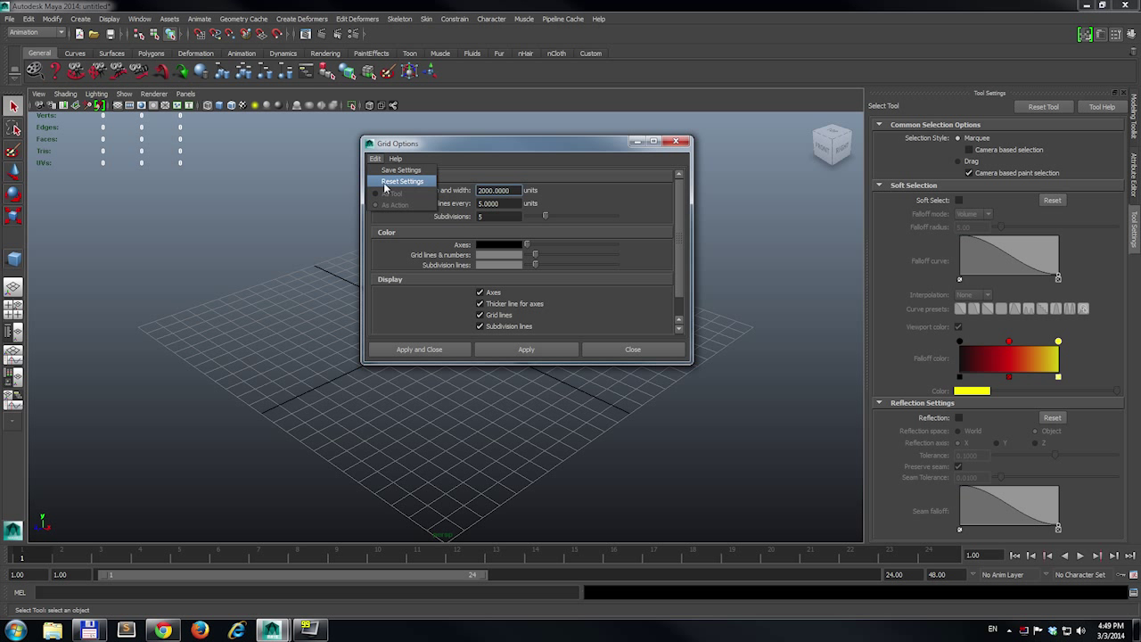
{"action": "left_click", "coordinate": [385, 183]}
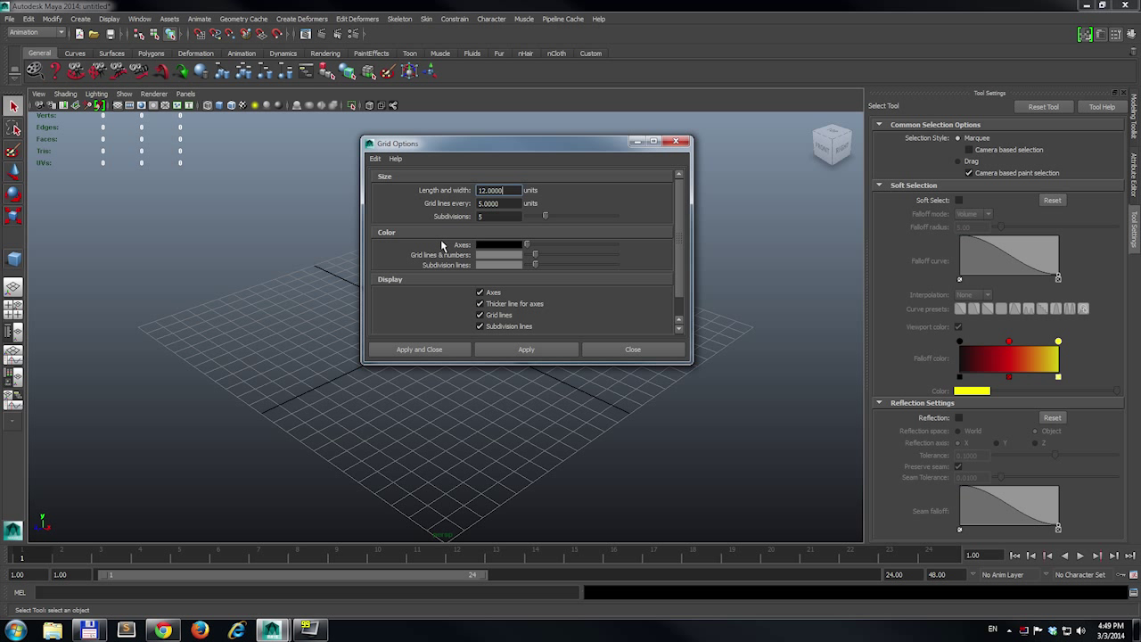
{"action": "left_click", "coordinate": [613, 352]}
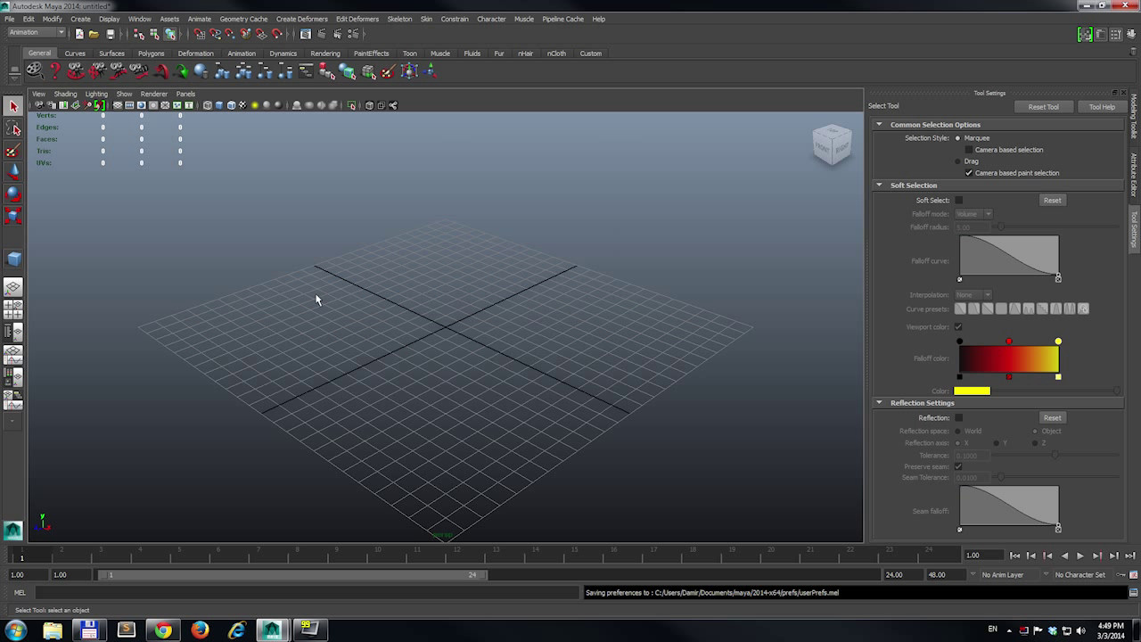
{"action": "left_click", "coordinate": [109, 18]}
{"action": "left_click", "coordinate": [133, 40]}
{"action": "left_click", "coordinate": [108, 19]}
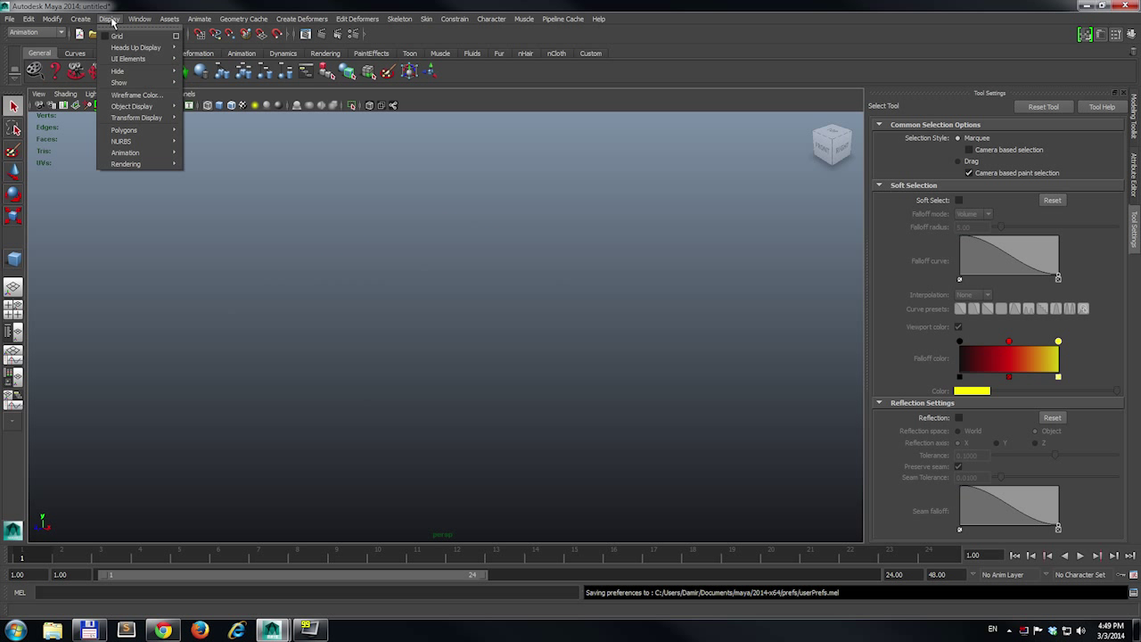
{"action": "left_click", "coordinate": [116, 36]}
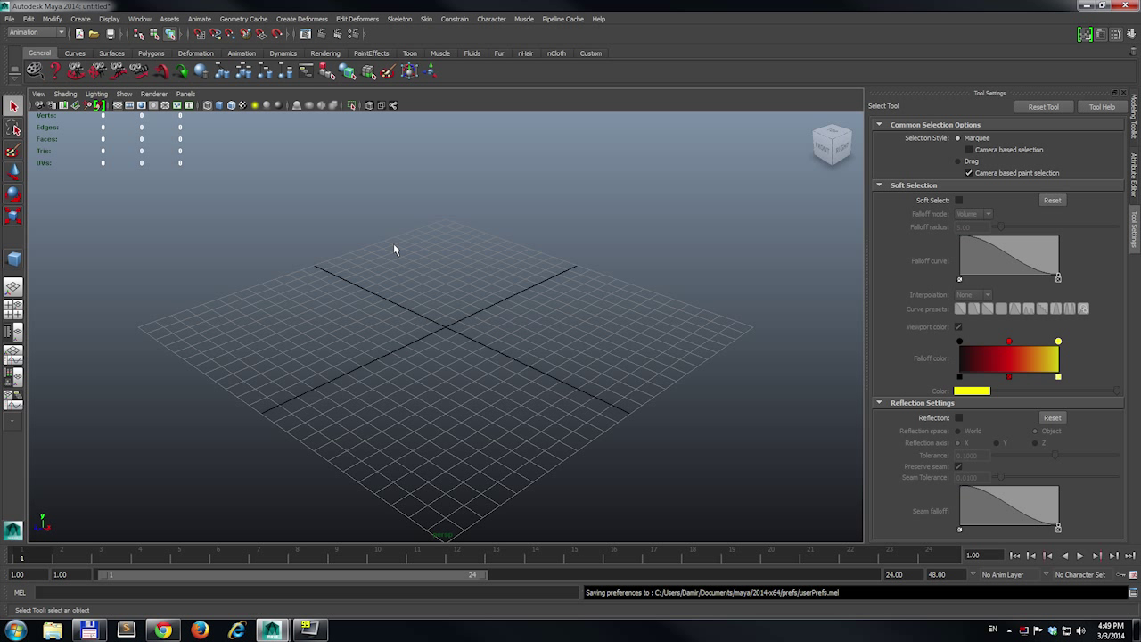
{"action": "left_click", "coordinate": [118, 106]}
{"action": "left_click", "coordinate": [118, 106]}
{"action": "left_click", "coordinate": [118, 106]}
{"action": "left_click", "coordinate": [118, 105]}
{"action": "left_click", "coordinate": [117, 106]}
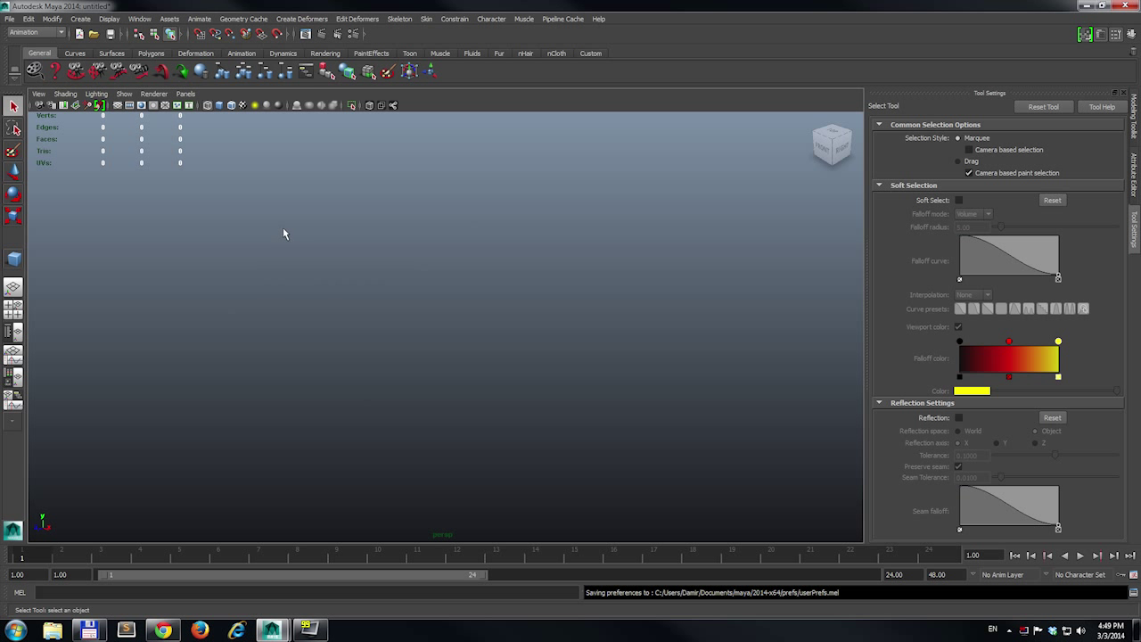
{"action": "left_click", "coordinate": [118, 106]}
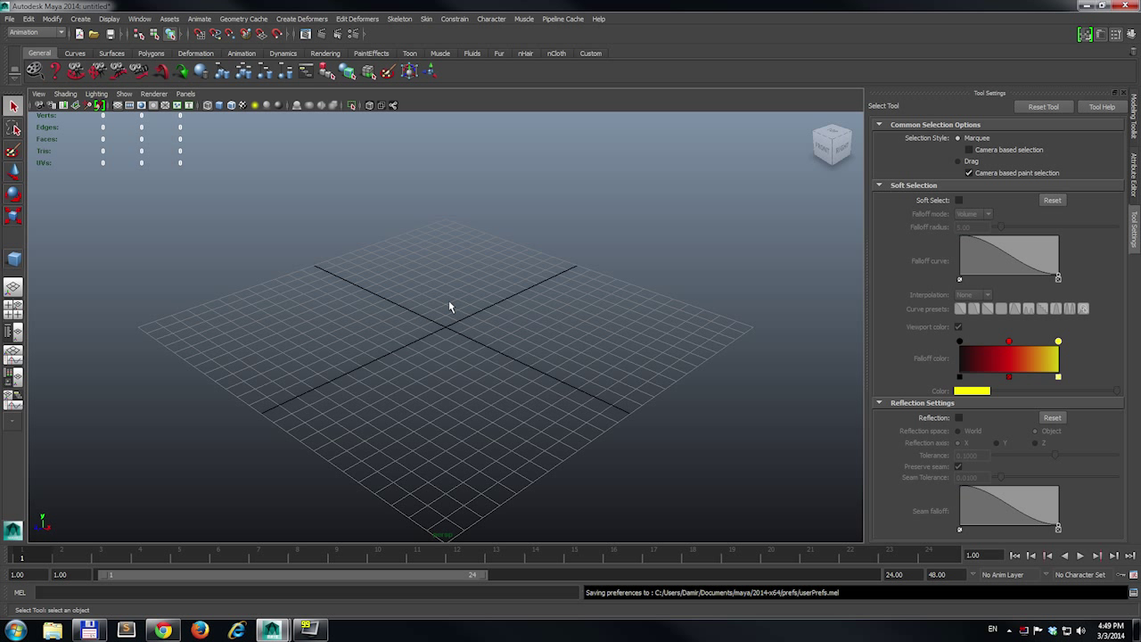
{"action": "scroll", "coordinate": [470, 311], "scroll_direction": "up", "scroll_amount": 5}
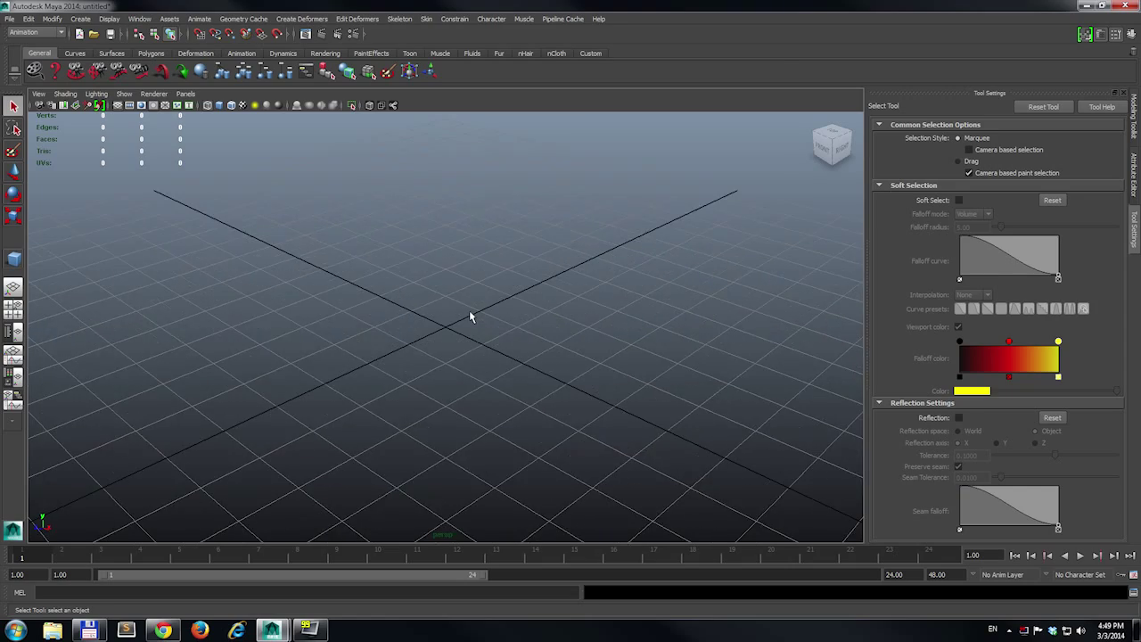
{"action": "scroll", "coordinate": [469, 310], "scroll_direction": "down", "scroll_amount": 5}
{"action": "scroll", "coordinate": [469, 310], "scroll_direction": "up", "scroll_amount": 3}
{"action": "scroll", "coordinate": [469, 310], "scroll_direction": "down", "scroll_amount": 5}
{"action": "scroll", "coordinate": [469, 311], "scroll_direction": "up", "scroll_amount": 6}
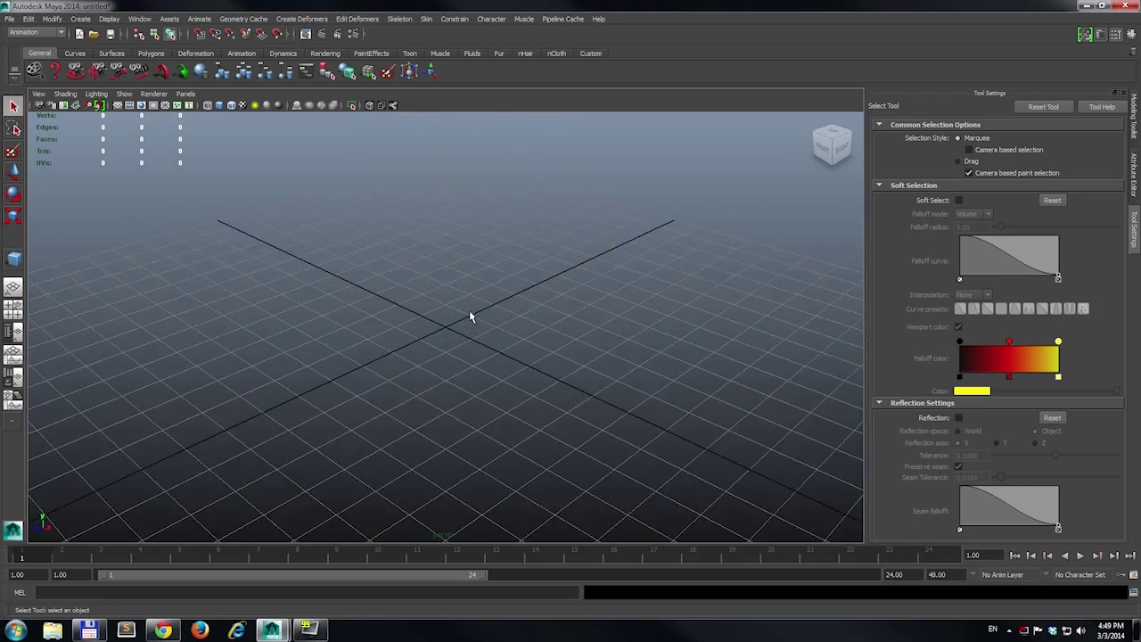
{"action": "scroll", "coordinate": [469, 311], "scroll_direction": "down", "scroll_amount": 3}
{"action": "scroll", "coordinate": [470, 314], "scroll_direction": "down", "scroll_amount": 4}
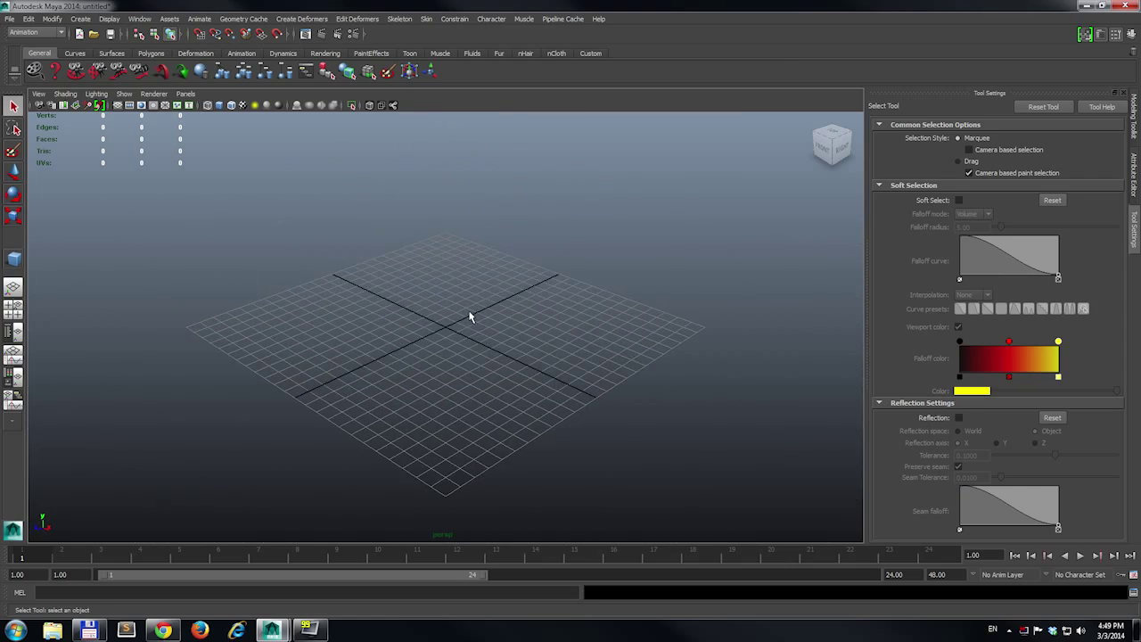
{"action": "scroll", "coordinate": [470, 316], "scroll_direction": "up", "scroll_amount": 2}
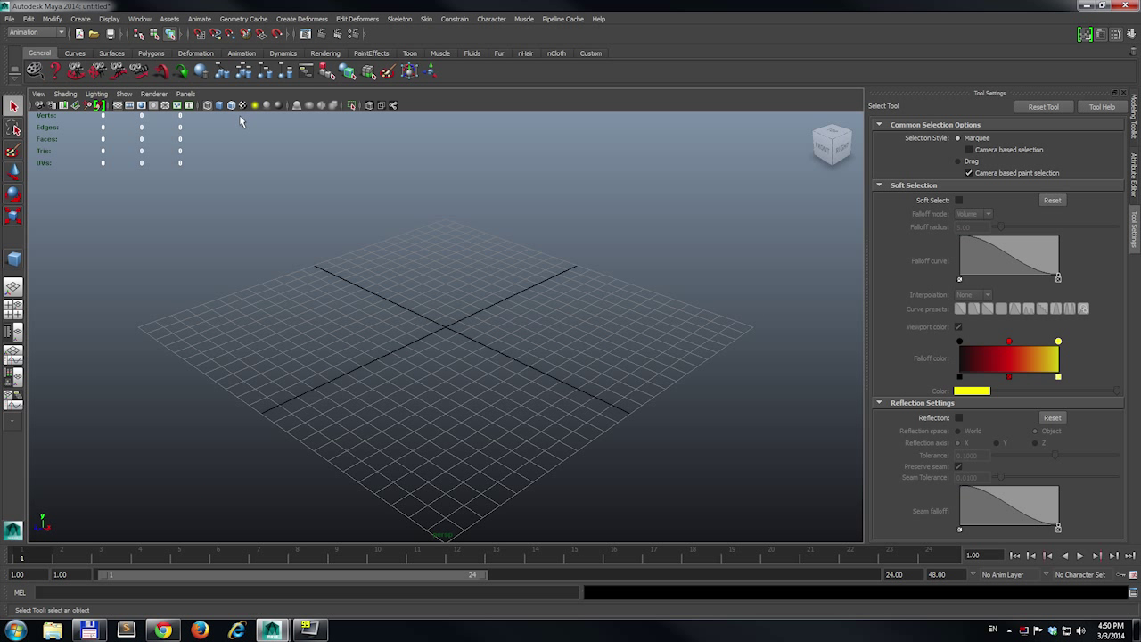
- Pan the perspective view across the grid with the Track tool
{"action": "left_click", "coordinate": [100, 75]}
{"action": "left_click_drag", "start_coordinate": [445, 331], "coordinate": [424, 299]}
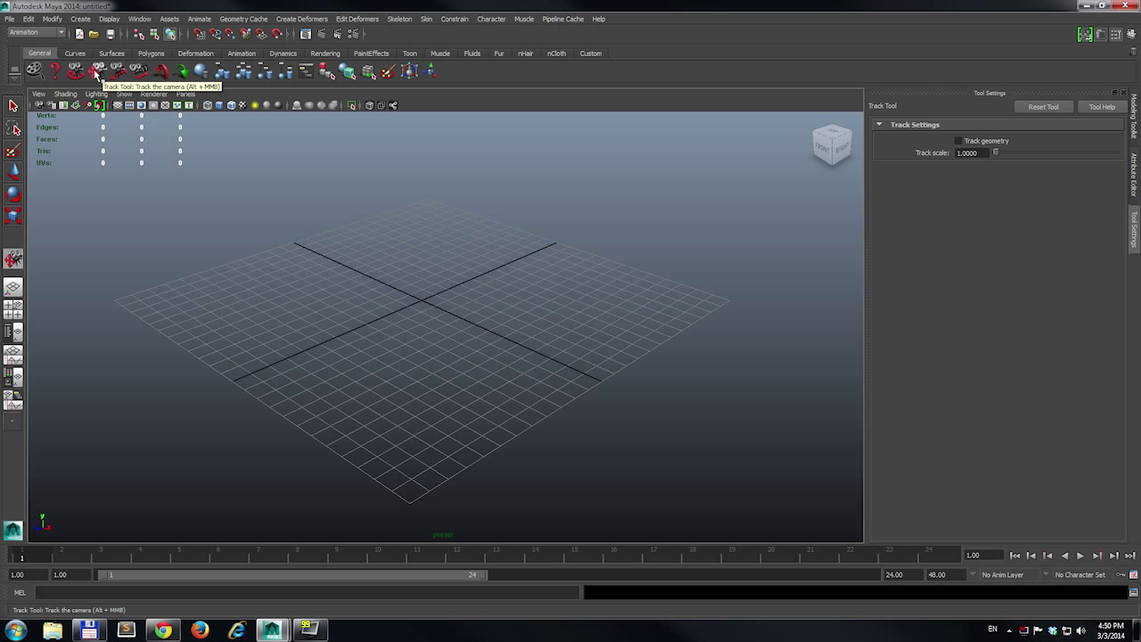
{"action": "left_click_drag", "start_coordinate": [390, 265], "coordinate": [408, 265]}
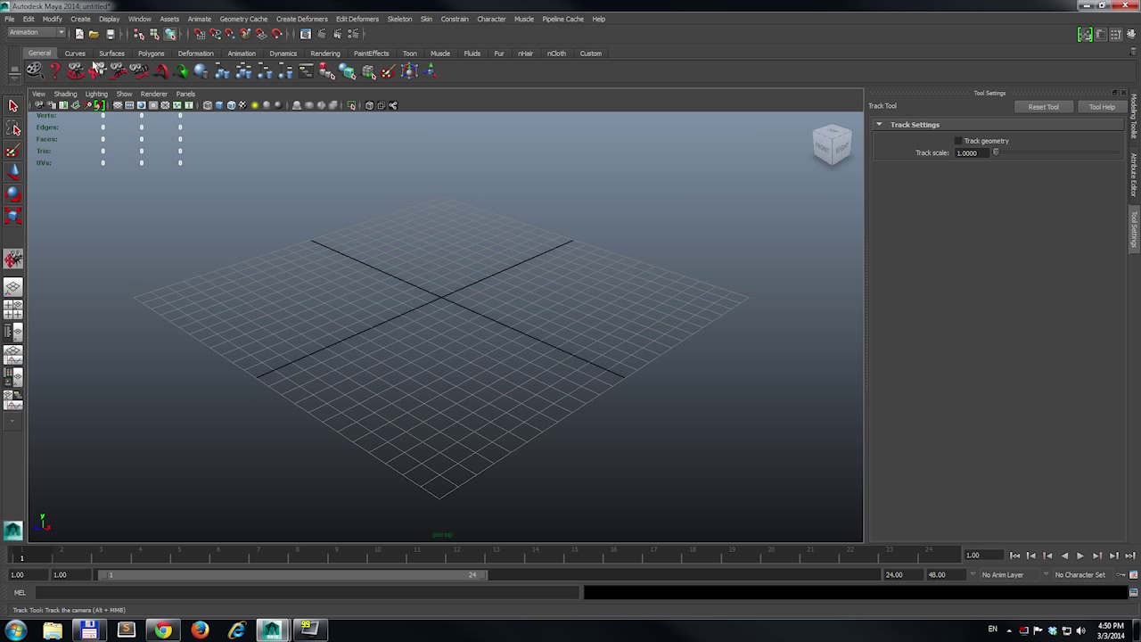
{"action": "left_click_drag", "start_coordinate": [276, 189], "coordinate": [277, 210]}
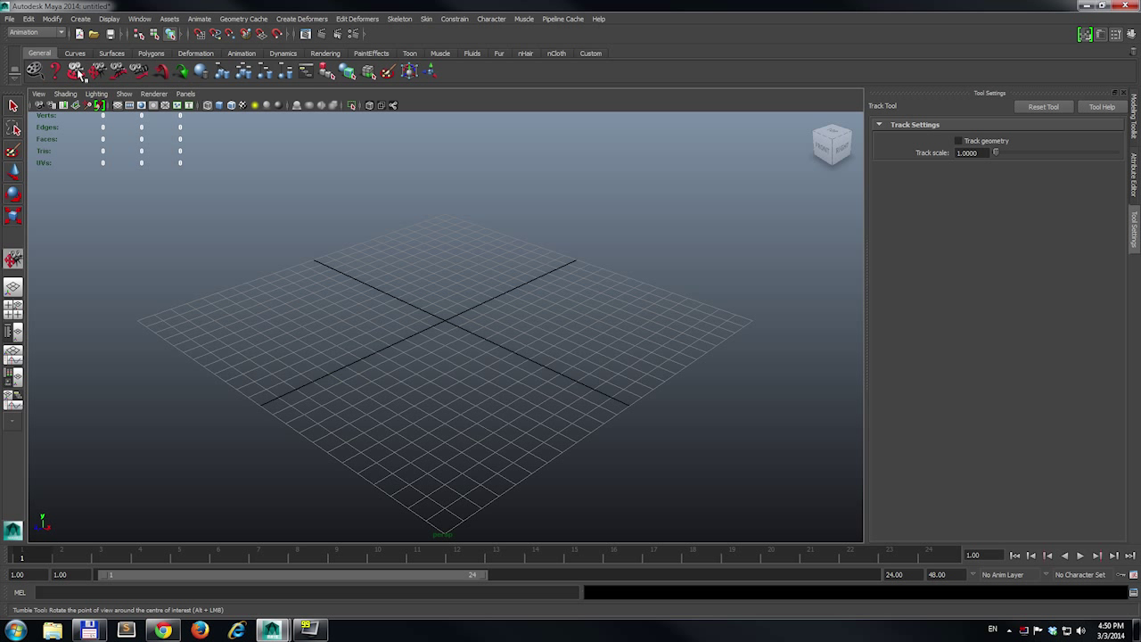
- Tumble the camera around the grid, then dolly it in toward the origin
{"action": "left_click", "coordinate": [77, 73]}
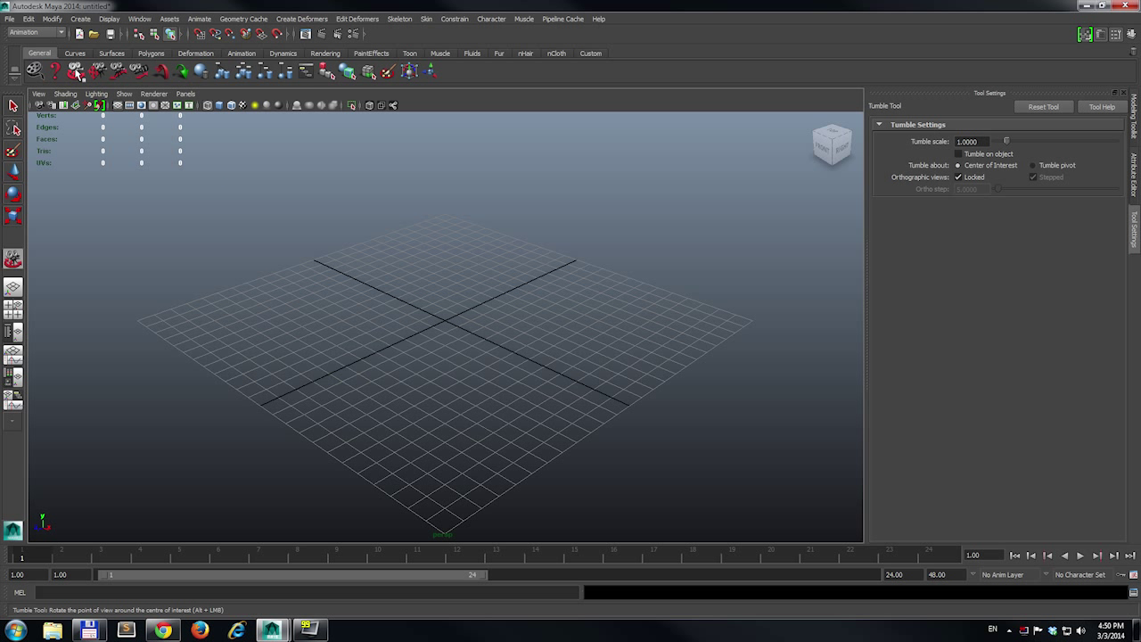
{"action": "left_click_drag", "start_coordinate": [467, 320], "coordinate": [437, 331]}
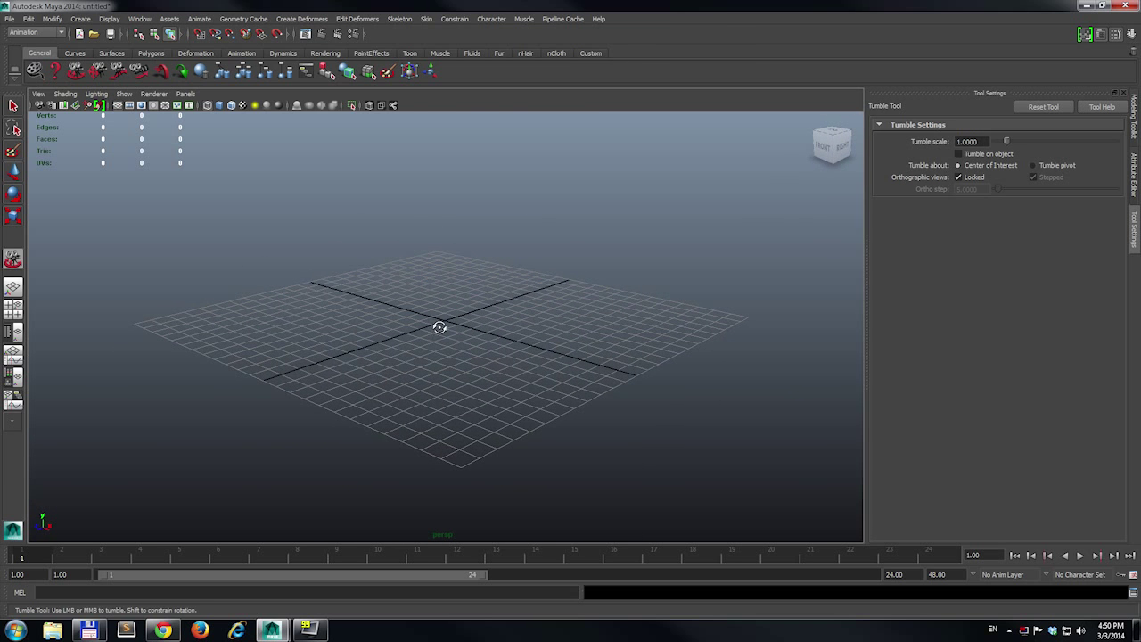
{"action": "left_click", "coordinate": [118, 73]}
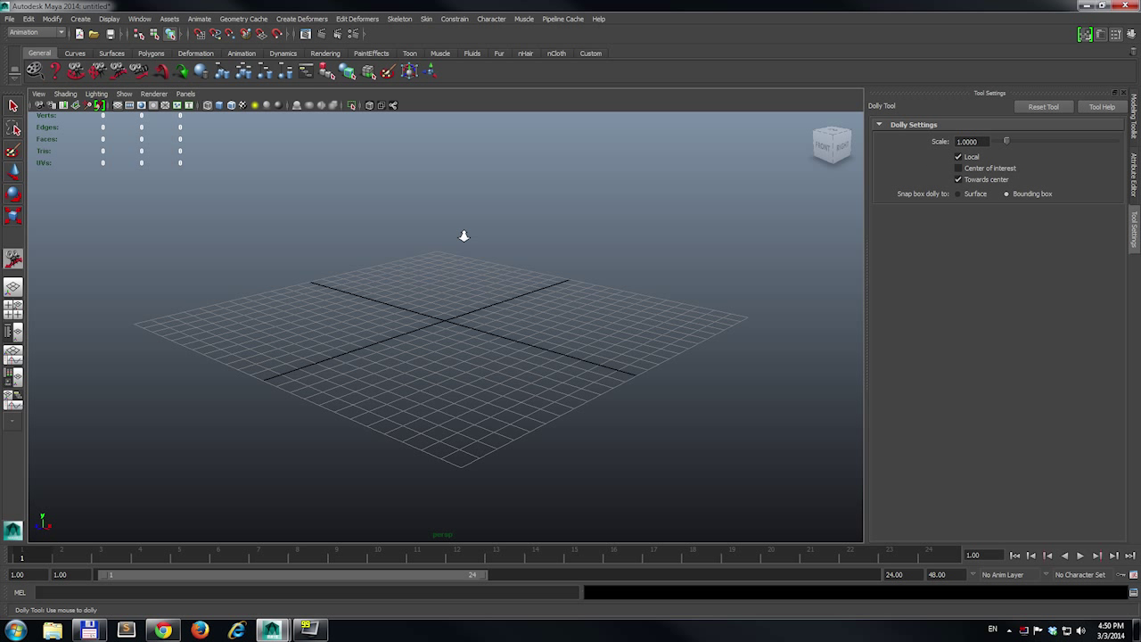
{"action": "scroll", "coordinate": [481, 285], "scroll_direction": "up", "scroll_amount": 6}
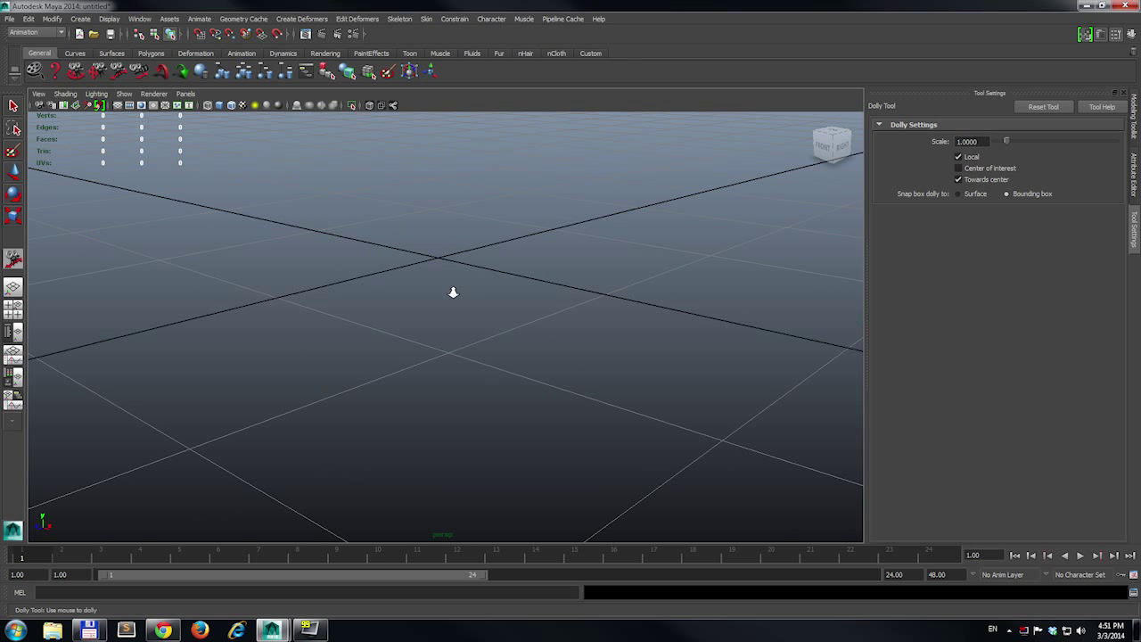
{"action": "scroll", "coordinate": [453, 292], "scroll_direction": "down", "scroll_amount": 4}
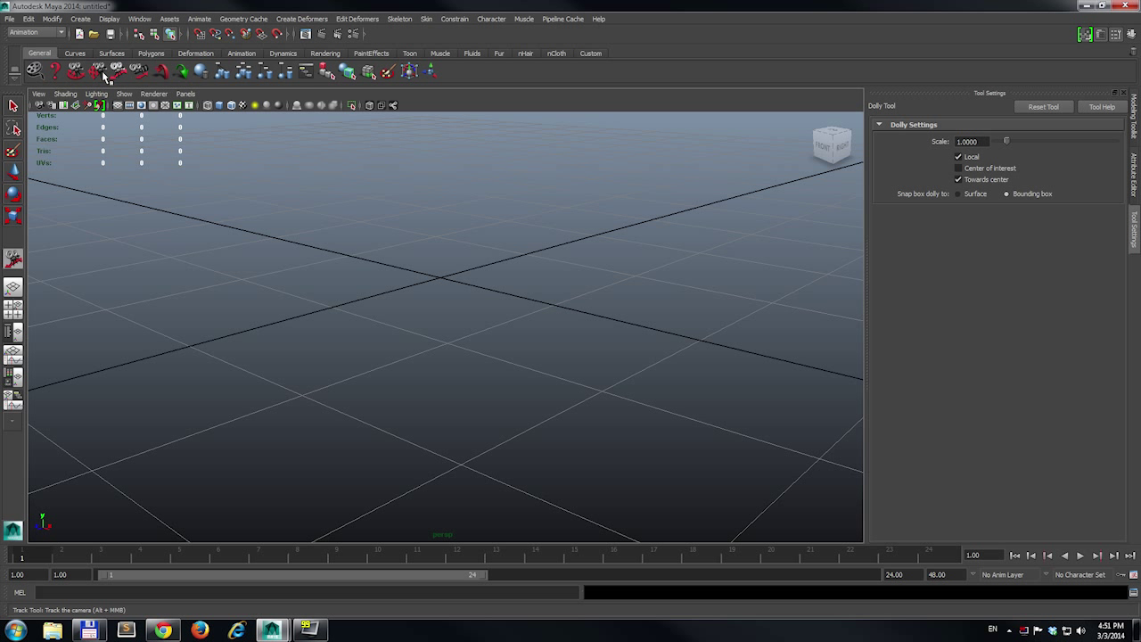
{"action": "left_click_drag", "start_coordinate": [464, 298], "coordinate": [394, 298]}
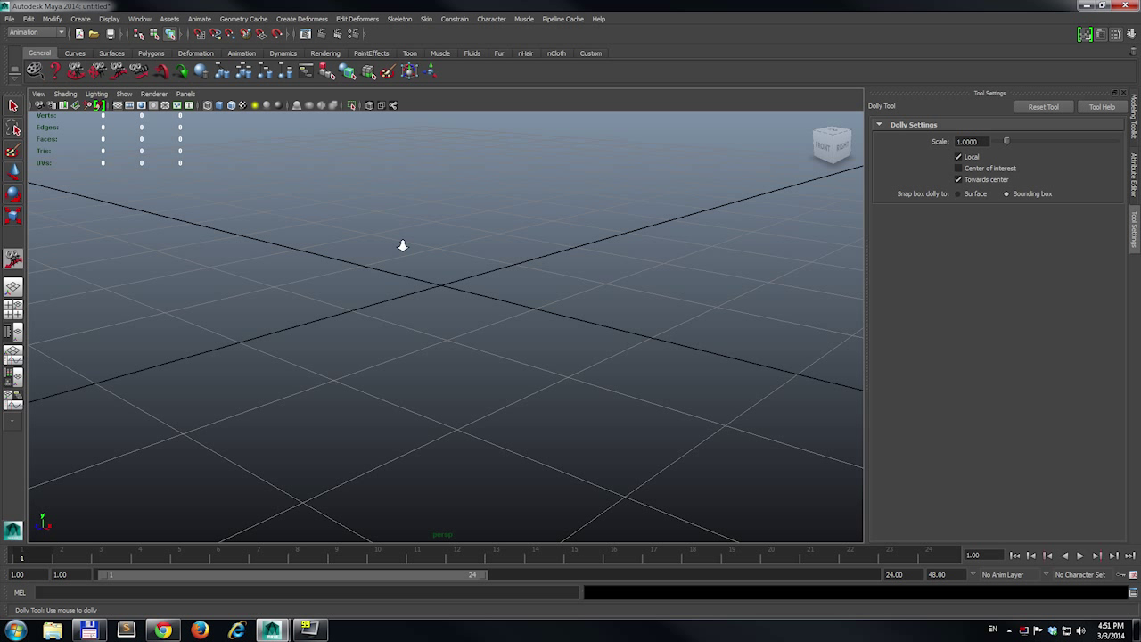
- With the Select Tool, marquee-select three empty areas of the grid
{"action": "left_click", "coordinate": [13, 106]}
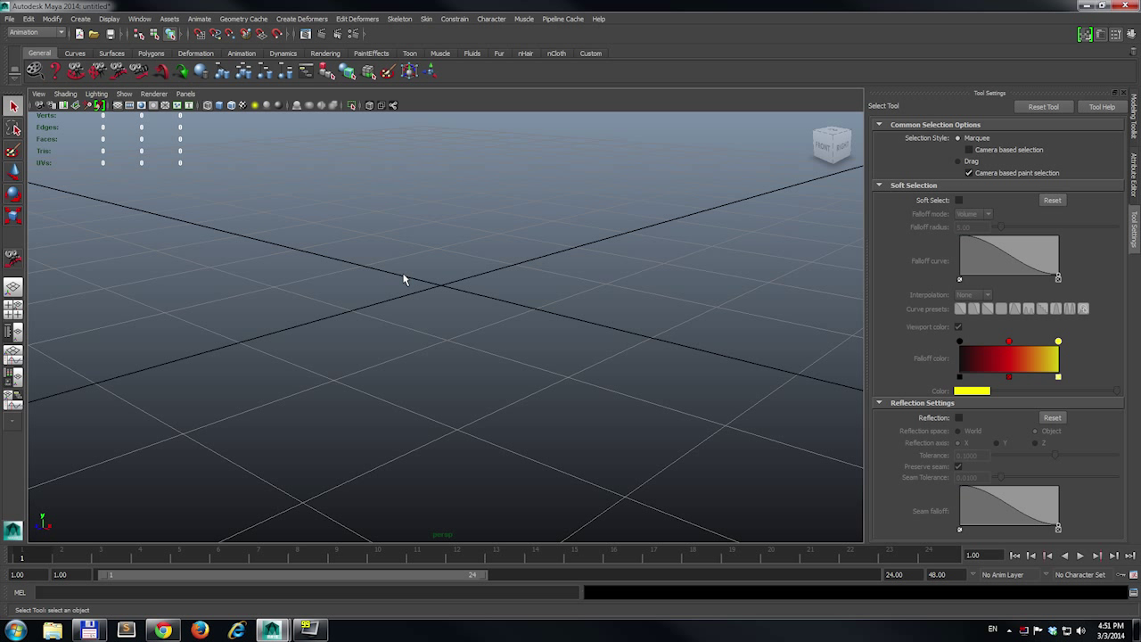
{"action": "left_click_drag", "start_coordinate": [475, 260], "coordinate": [504, 316]}
{"action": "left_click_drag", "start_coordinate": [515, 379], "coordinate": [508, 374]}
{"action": "left_click_drag", "start_coordinate": [411, 334], "coordinate": [477, 415]}
- Tumble the camera to a new angle, then dolly back out from the grid
{"action": "left_click_drag", "start_coordinate": [479, 318], "coordinate": [483, 315], "text": "alt"}
{"action": "left_click_drag", "start_coordinate": [483, 314], "coordinate": [482, 313], "text": "alt"}
{"action": "scroll", "coordinate": [548, 376], "scroll_direction": "up", "scroll_amount": 2}
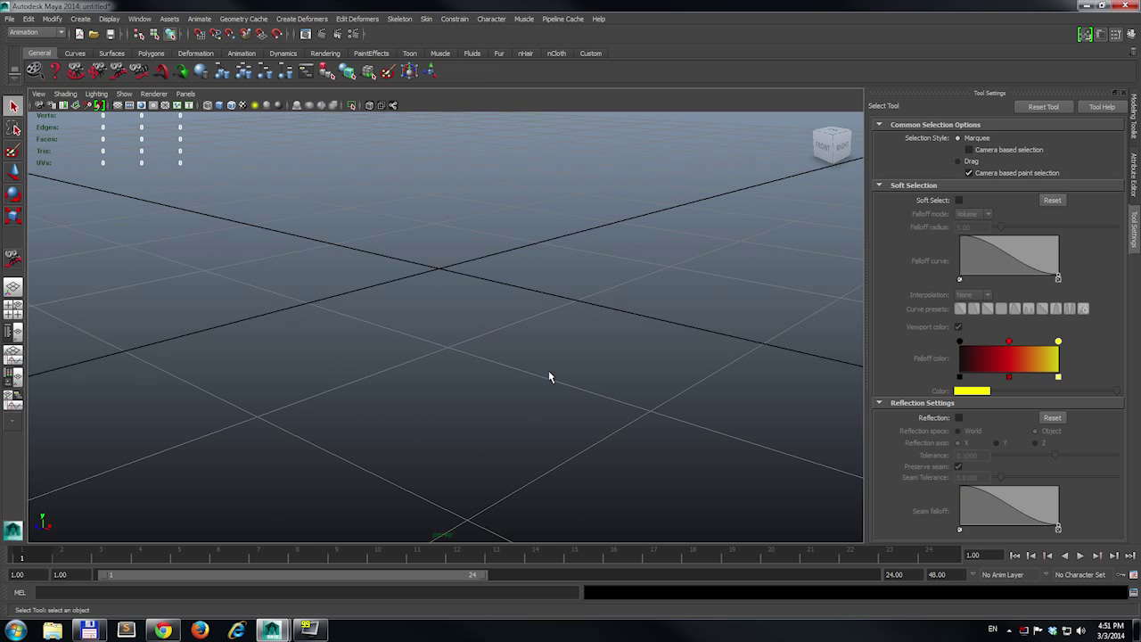
{"action": "scroll", "coordinate": [549, 376], "scroll_direction": "up", "scroll_amount": 2}
{"action": "scroll", "coordinate": [476, 377], "scroll_direction": "up", "scroll_amount": 3}
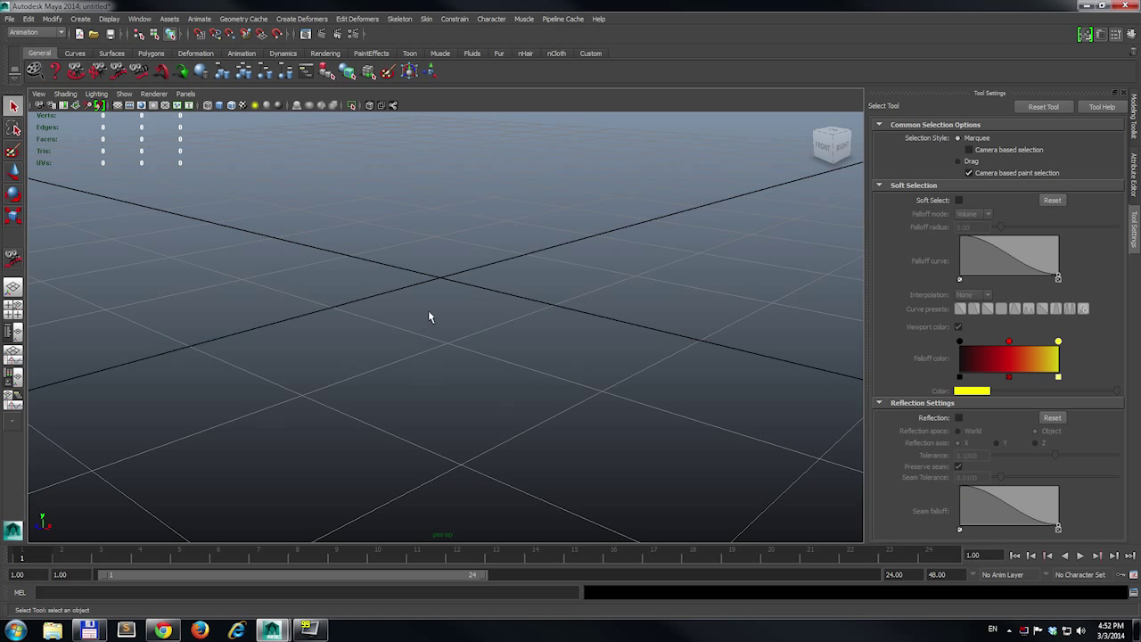
{"action": "left_click", "coordinate": [115, 73]}
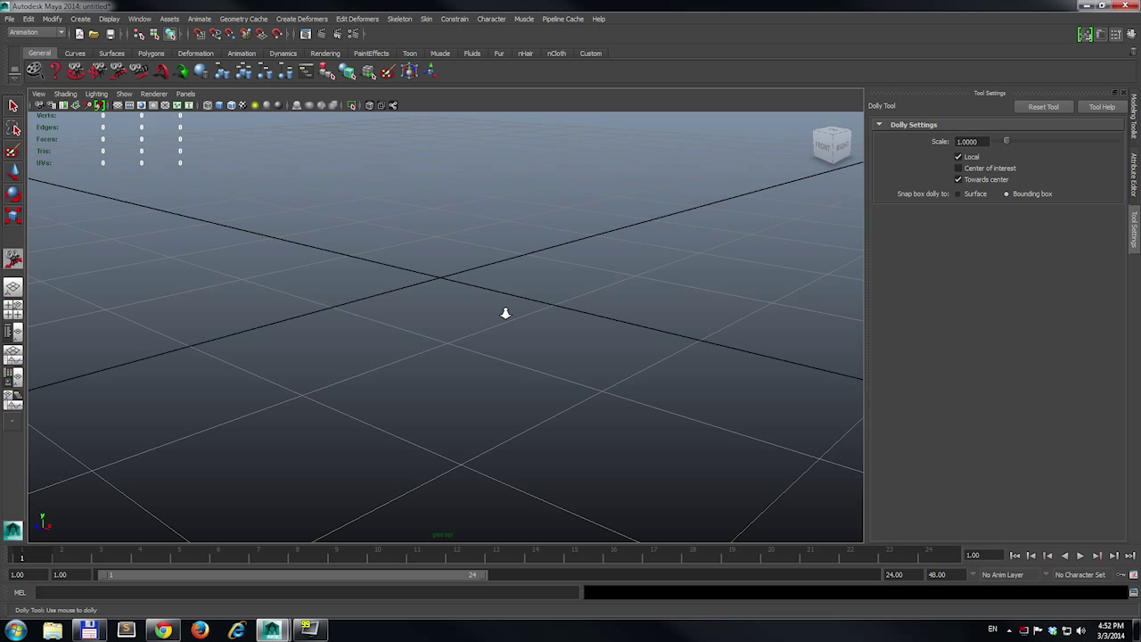
{"action": "left_click_drag", "start_coordinate": [505, 311], "coordinate": [377, 300]}
{"action": "left_click_drag", "start_coordinate": [587, 299], "coordinate": [494, 255]}
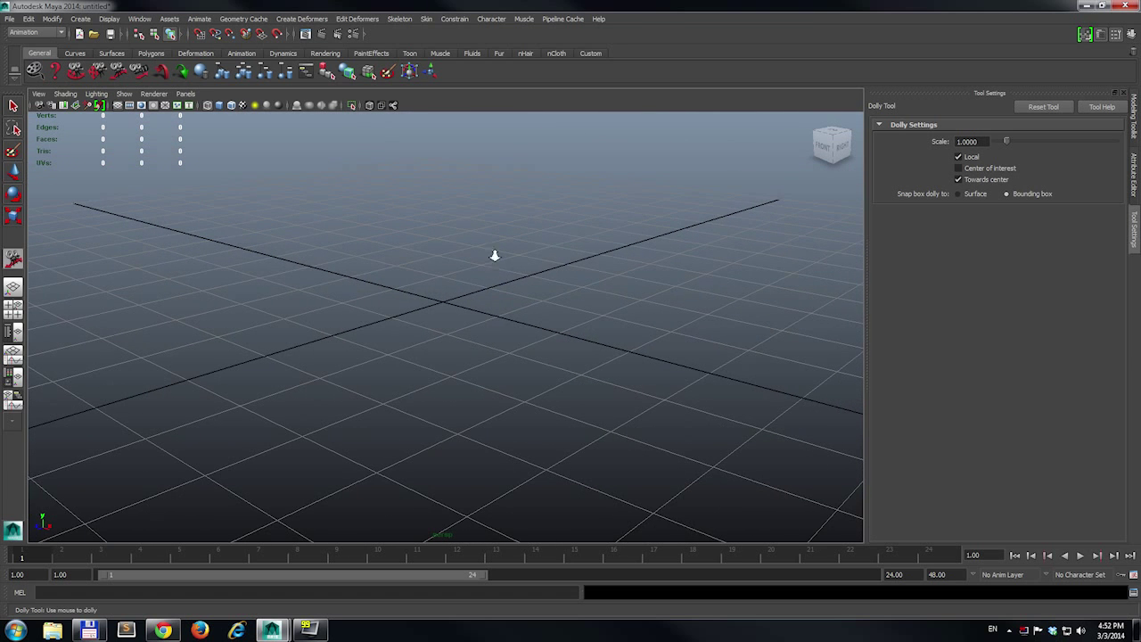
- Reset to the home perspective, then orbit and dolly the camera around the grid
{"action": "left_click", "coordinate": [14, 105]}
{"action": "left_click", "coordinate": [810, 123]}
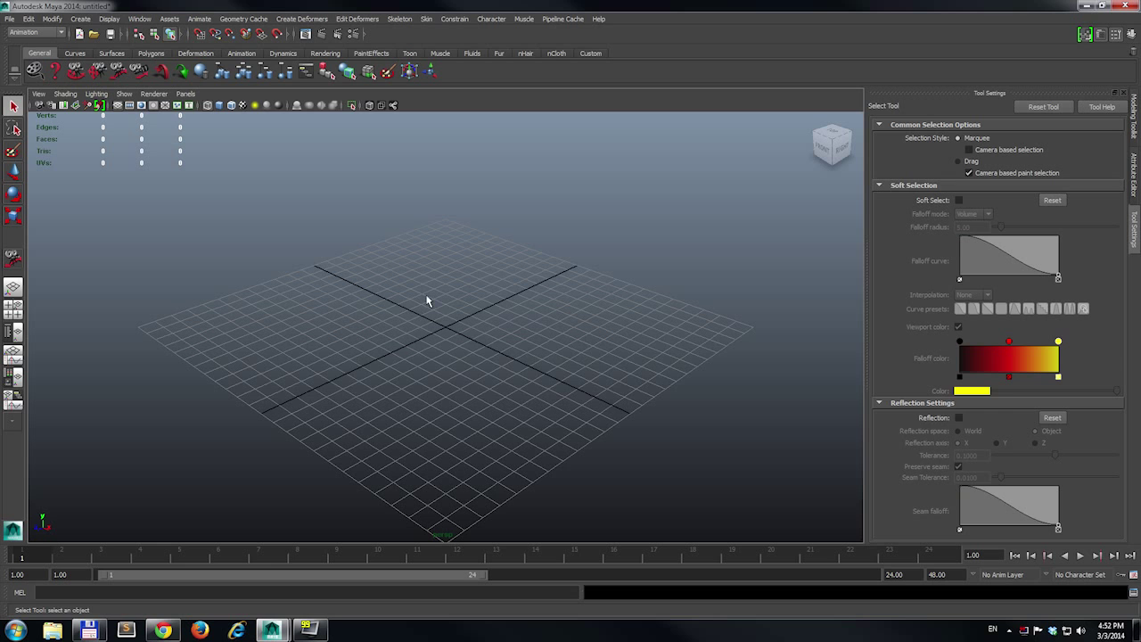
{"action": "mouse_move", "coordinate": [427, 302]}
{"action": "left_mouse_down", "text": "alt"}
{"action": "mouse_move", "coordinate": [387, 295]}
{"action": "mouse_move", "coordinate": [471, 288]}
{"action": "mouse_move", "coordinate": [438, 306]}
{"action": "mouse_move", "coordinate": [436, 291]}
{"action": "left_mouse_up", "text": "alt"}
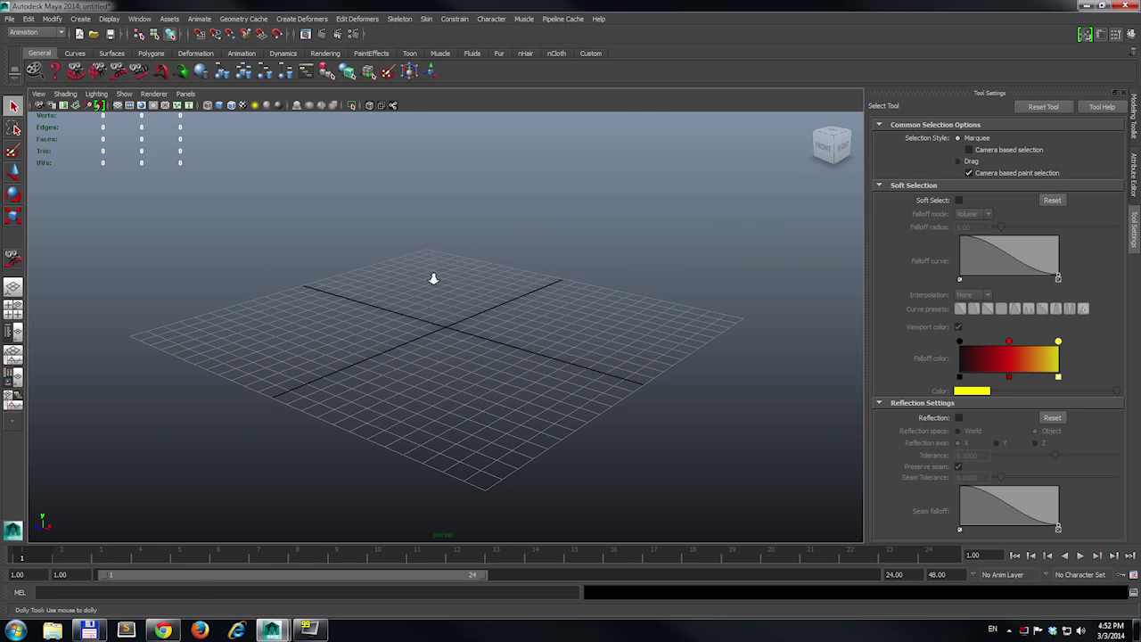
{"action": "right_click_drag", "start_coordinate": [436, 276], "coordinate": [499, 306], "text": "alt"}
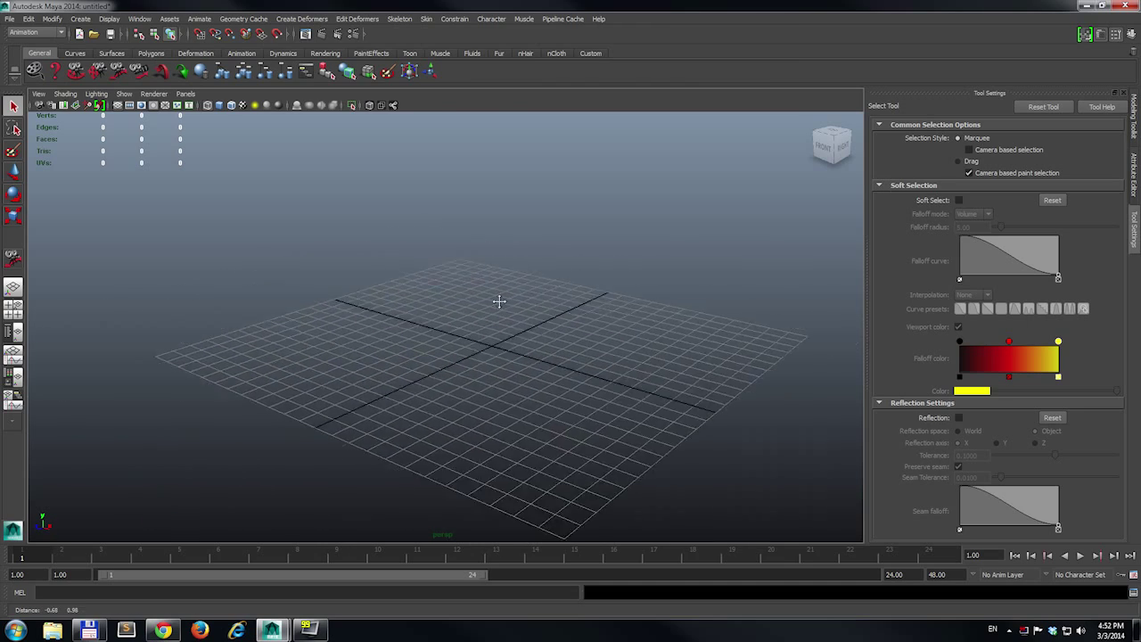
{"action": "middle_click_drag", "start_coordinate": [499, 306], "coordinate": [449, 283], "text": "alt"}
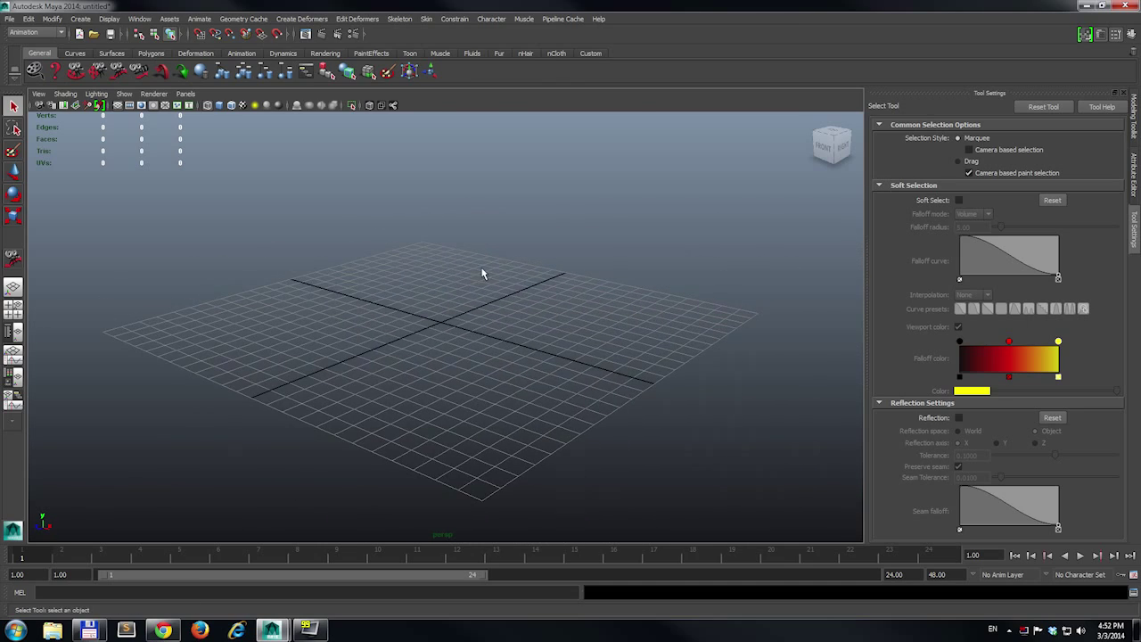
{"action": "left_click_drag", "start_coordinate": [481, 273], "coordinate": [693, 324], "text": "alt"}
{"action": "right_click_drag", "start_coordinate": [693, 324], "coordinate": [565, 275], "text": "alt"}
- Pan and dolly in close over the grid, then frame the front-right home view
{"action": "middle_click_drag", "start_coordinate": [565, 275], "coordinate": [609, 321], "text": "alt"}
{"action": "right_click_drag", "start_coordinate": [609, 321], "coordinate": [573, 343], "text": "alt"}
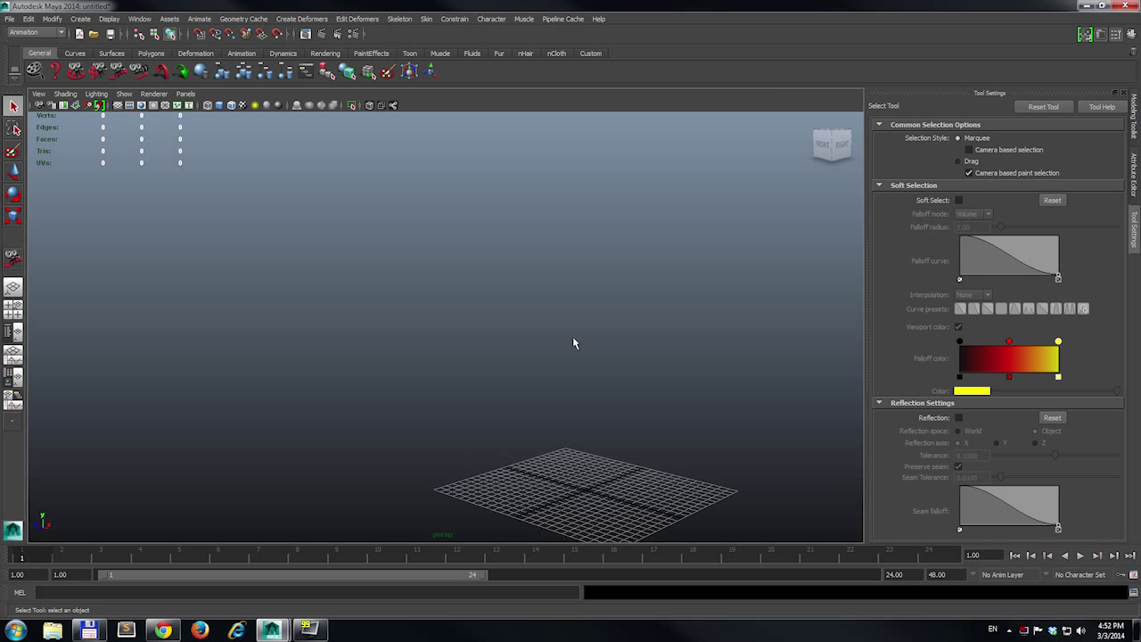
{"action": "middle_click_drag", "start_coordinate": [573, 343], "coordinate": [354, 229], "text": "alt"}
{"action": "left_click_drag", "start_coordinate": [354, 229], "coordinate": [505, 360], "text": "alt"}
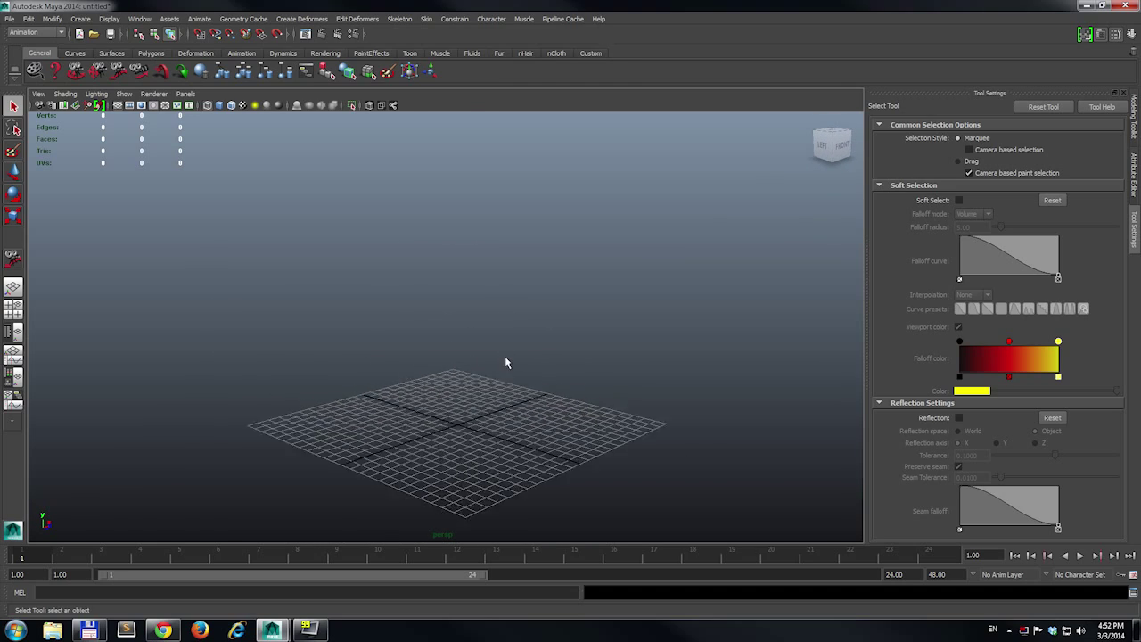
{"action": "right_click_drag", "start_coordinate": [505, 361], "coordinate": [561, 331], "text": "alt"}
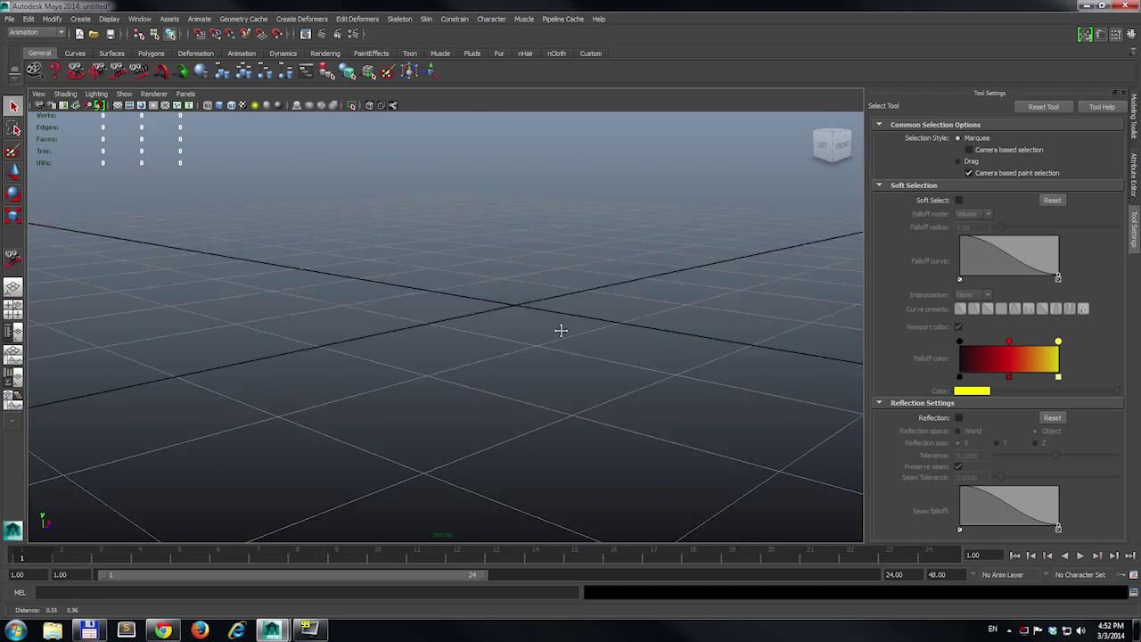
{"action": "left_click_drag", "start_coordinate": [561, 331], "coordinate": [453, 236], "text": "alt"}
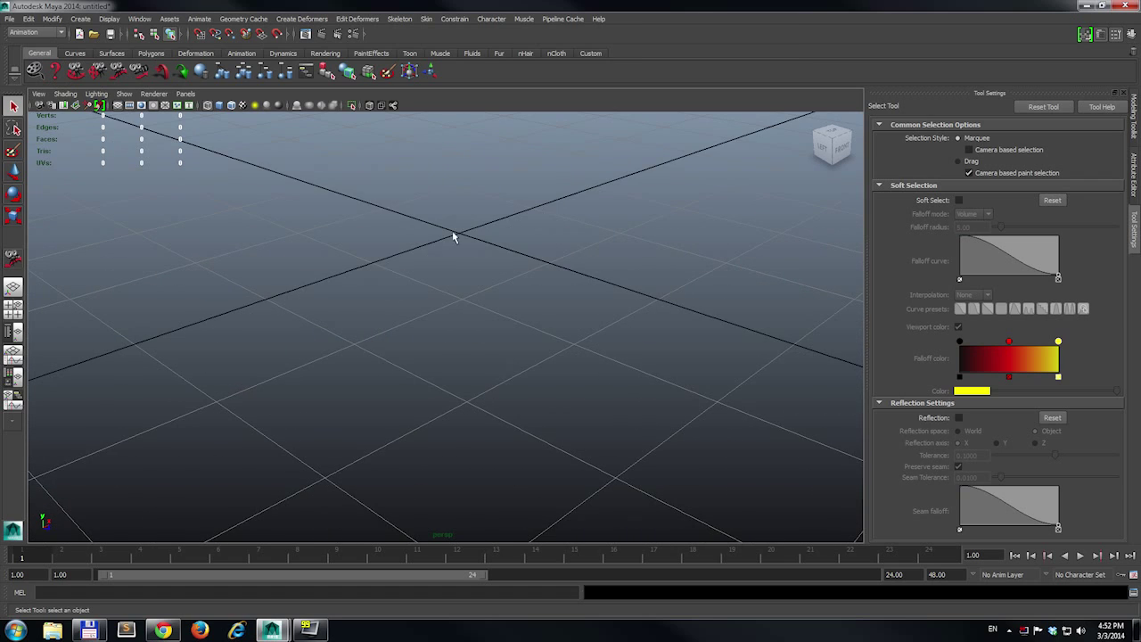
{"action": "left_click", "coordinate": [811, 125]}
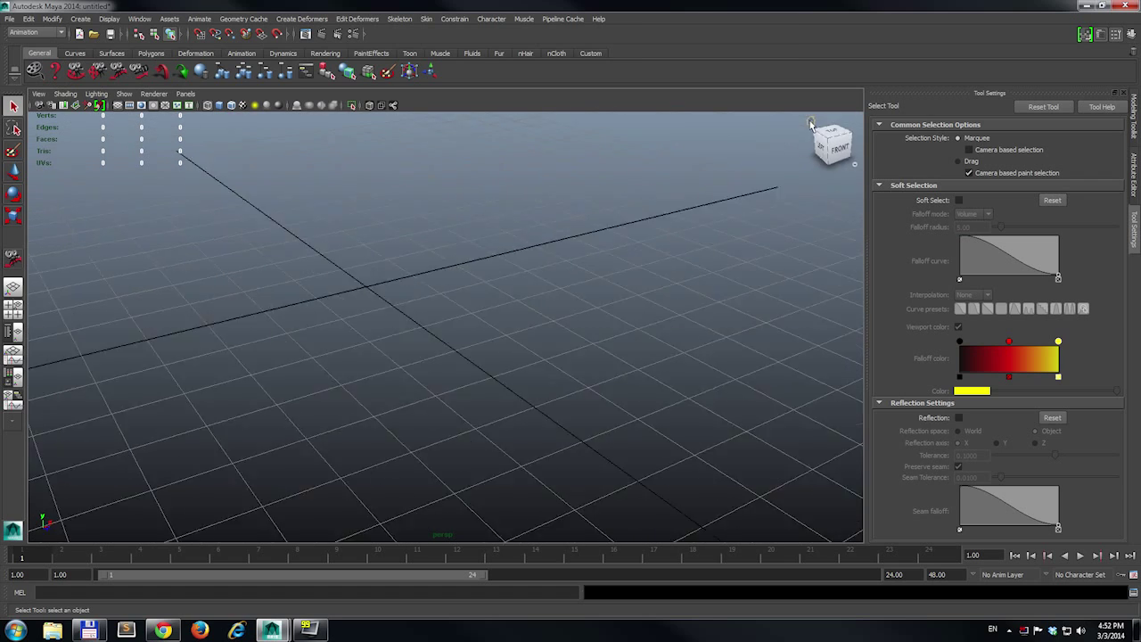
- Return to the General shelf, show the hotbox, then switch to four-view and back to single perspective
{"action": "left_click", "coordinate": [76, 53]}
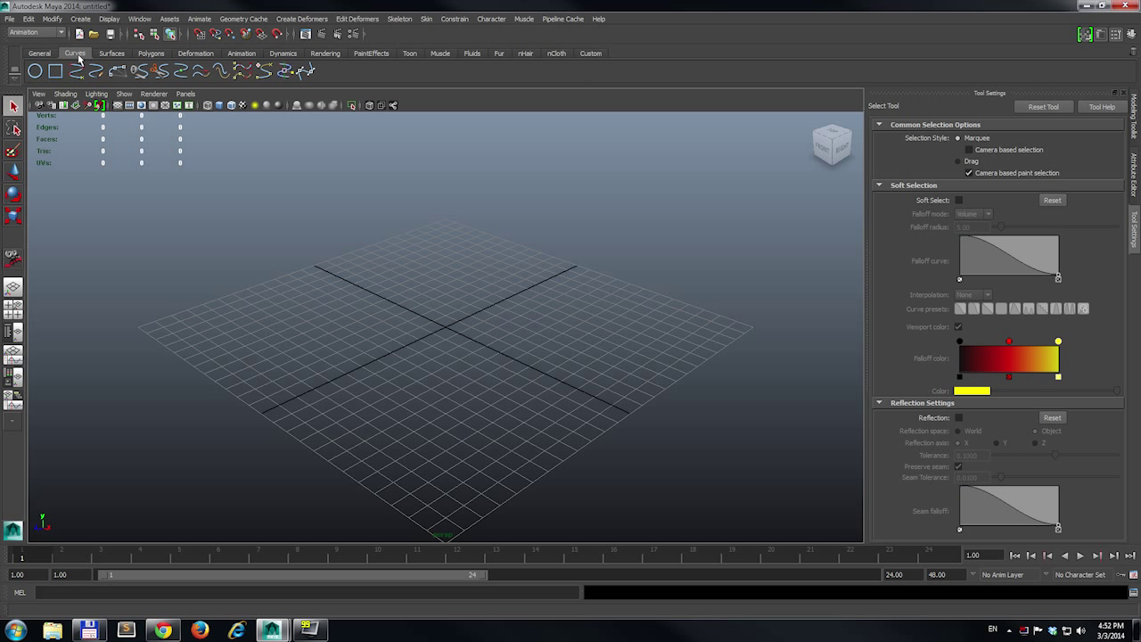
{"action": "left_click", "coordinate": [41, 54]}
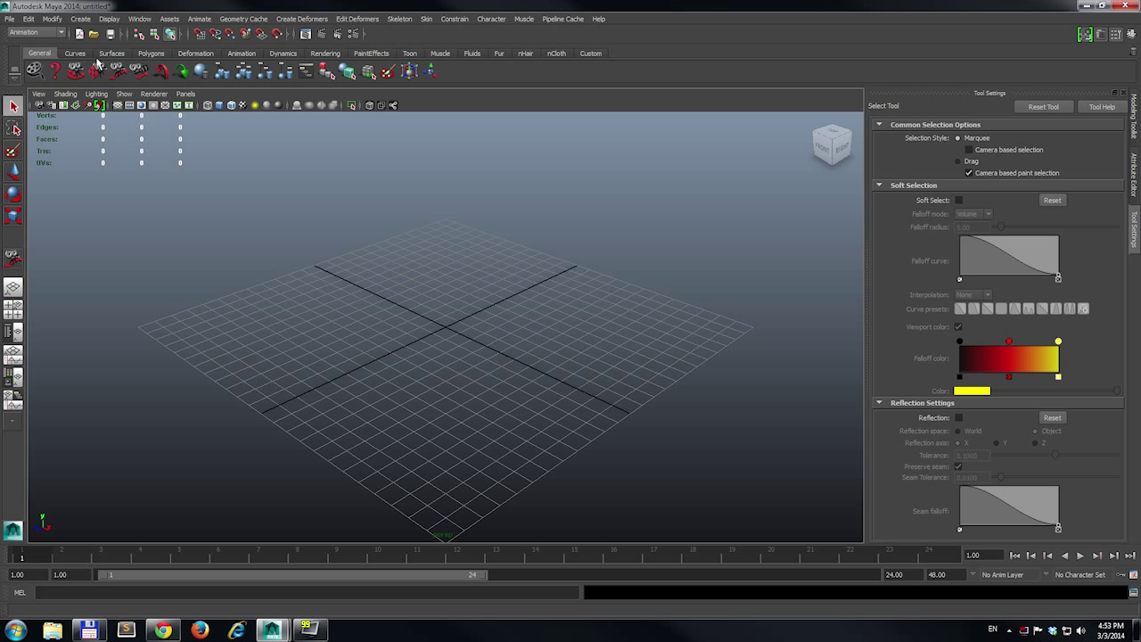
{"action": "key", "text": "space"}
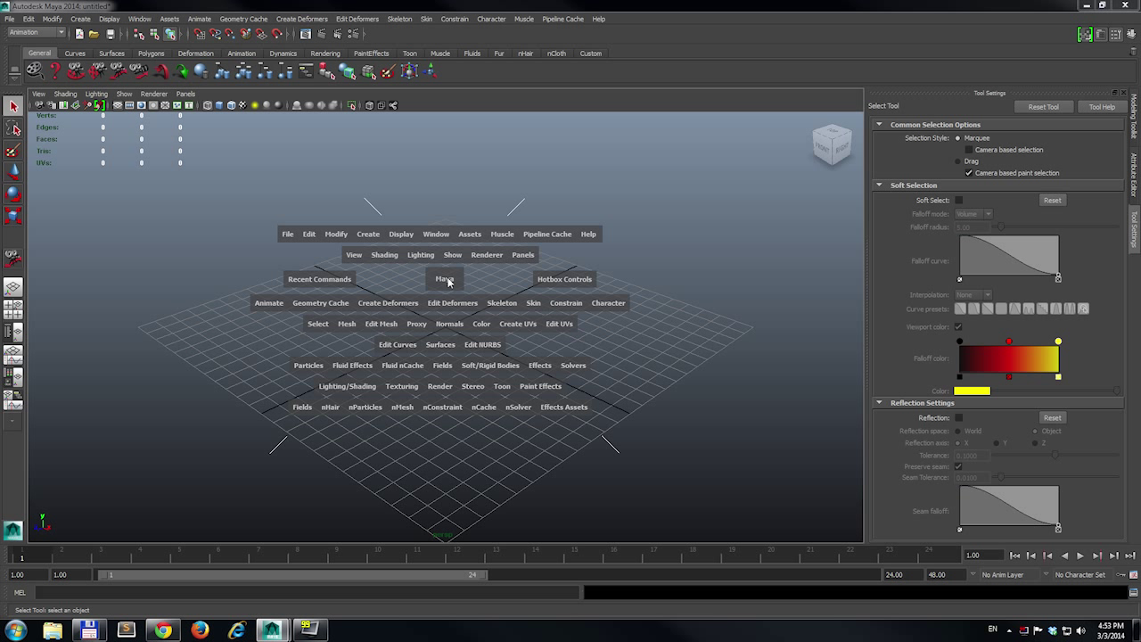
{"action": "key", "text": "space"}
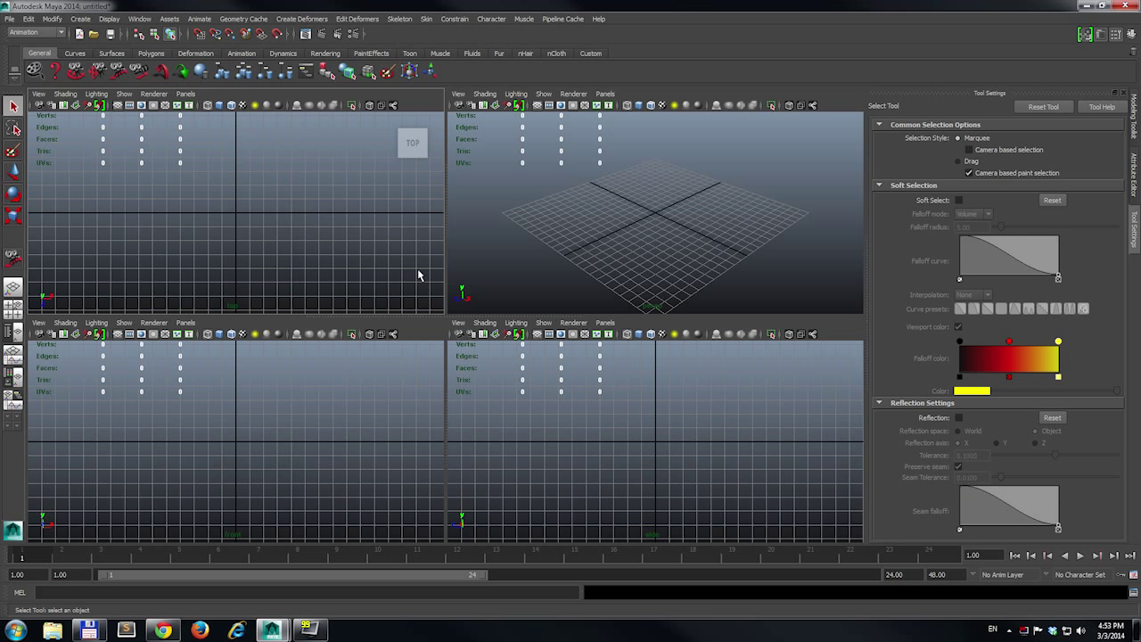
{"action": "key", "text": "space"}
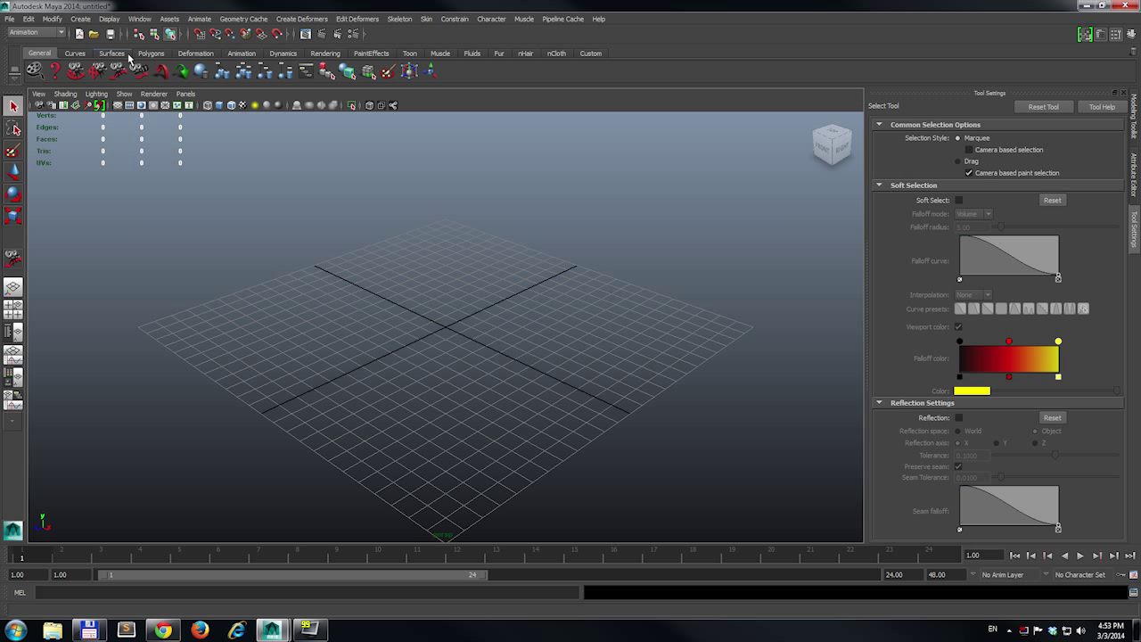
- Browse the main menus, then tear off the Display menu as a floating window
{"action": "left_click", "coordinate": [108, 18]}
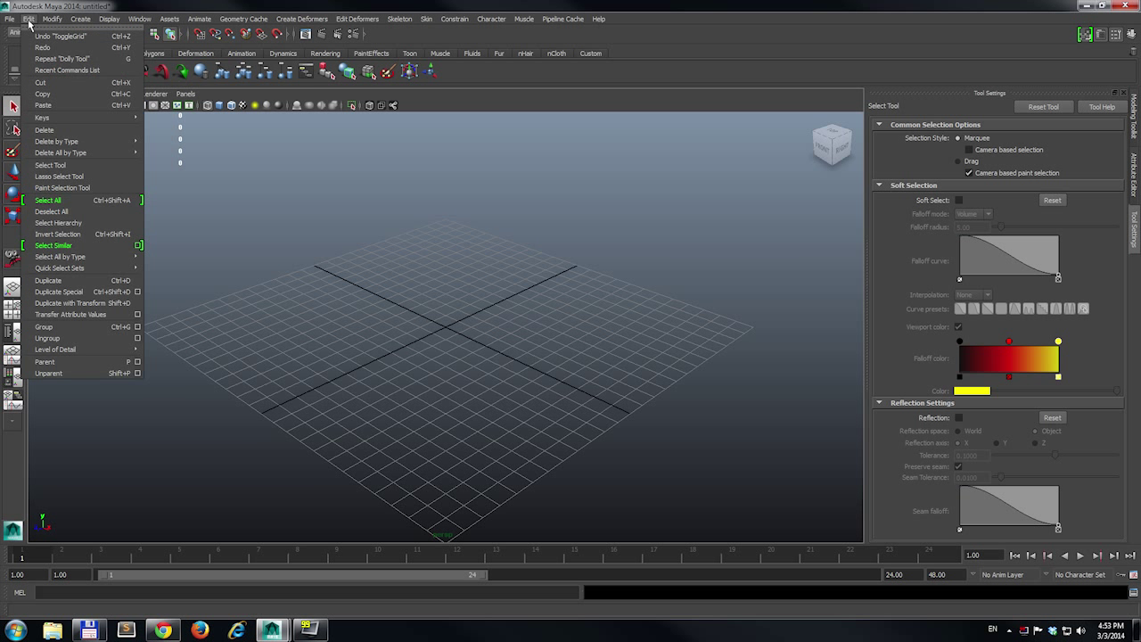
{"action": "mouse_move", "coordinate": [204, 21]}
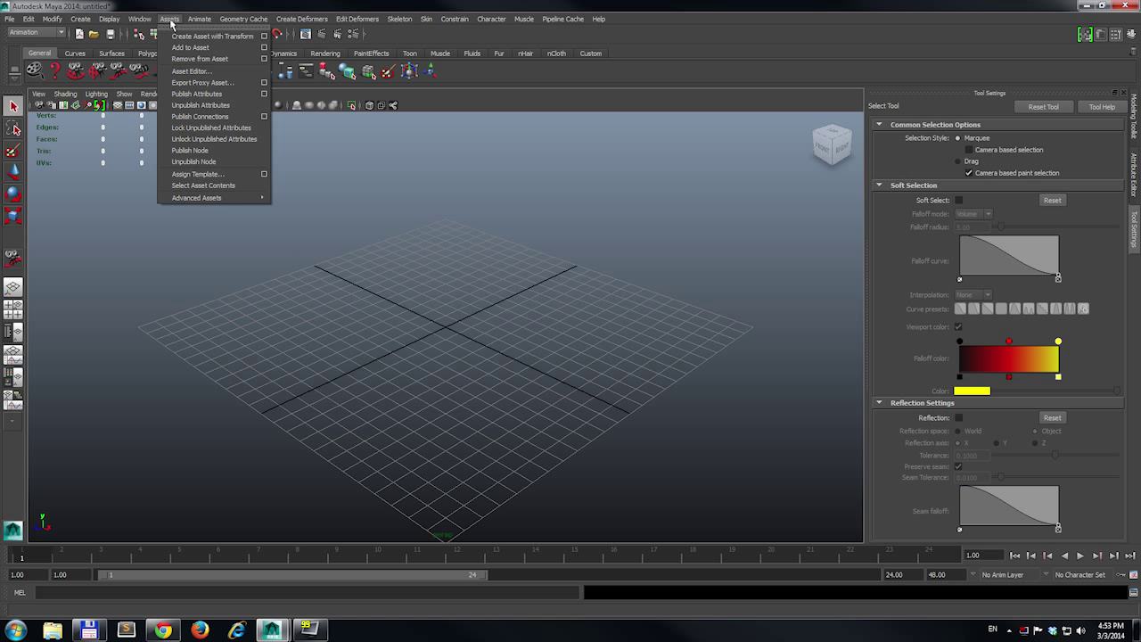
{"action": "mouse_move", "coordinate": [108, 21]}
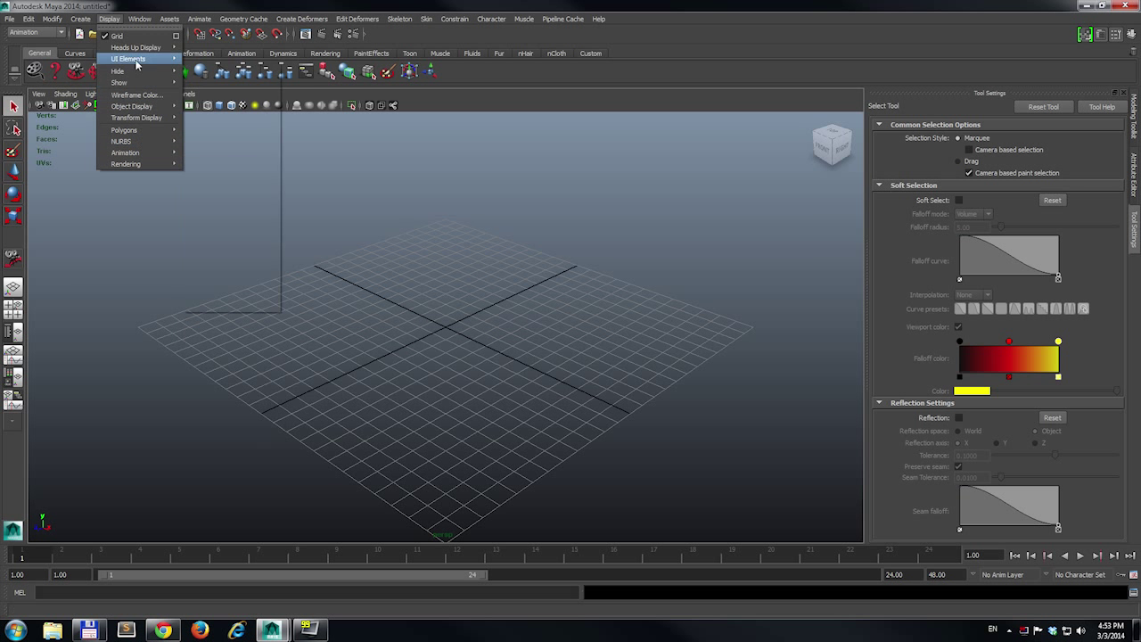
{"action": "mouse_move", "coordinate": [125, 142]}
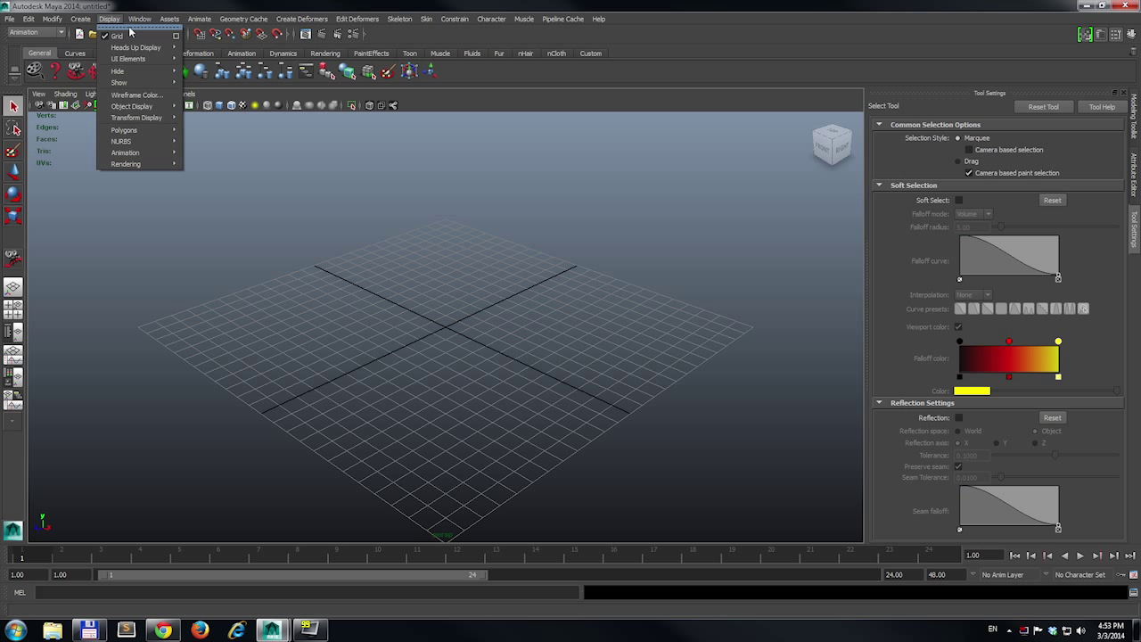
{"action": "left_click", "coordinate": [129, 29]}
- Move the Display window, tear off and close Heads Up Display, then close Display
{"action": "left_click_drag", "start_coordinate": [130, 20], "coordinate": [694, 132]}
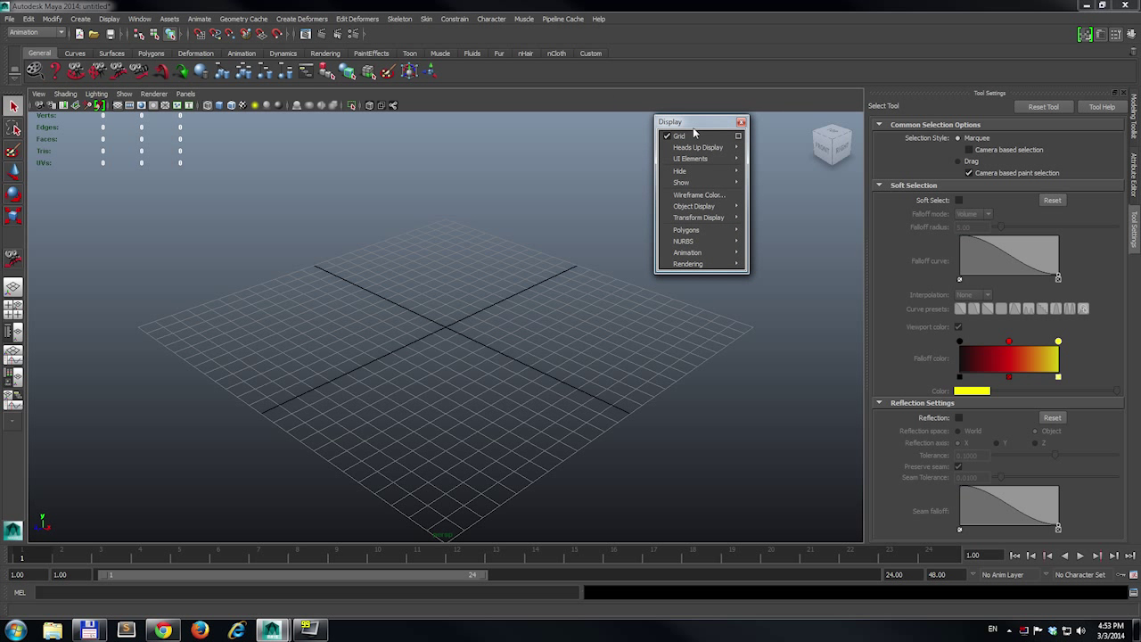
{"action": "left_click", "coordinate": [702, 148]}
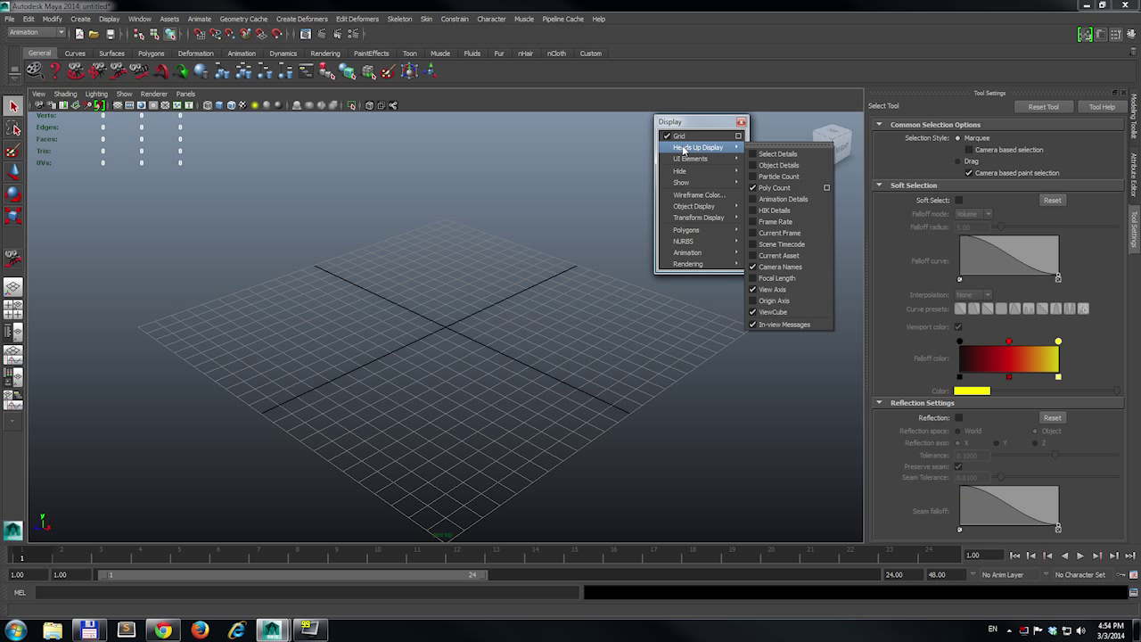
{"action": "left_click", "coordinate": [773, 145]}
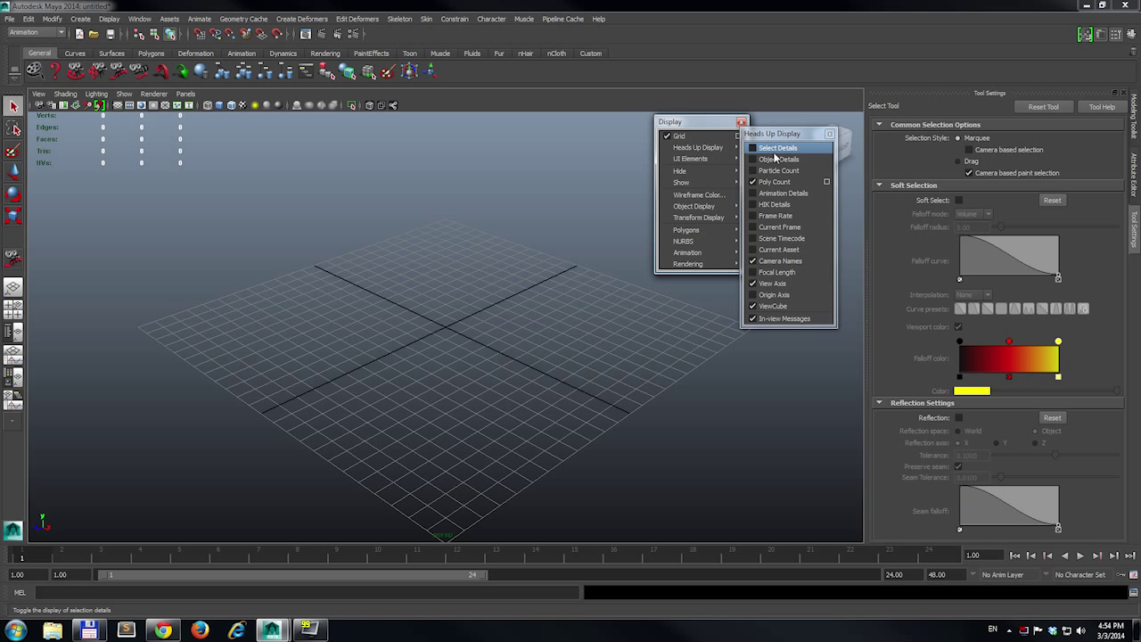
{"action": "left_click", "coordinate": [830, 136]}
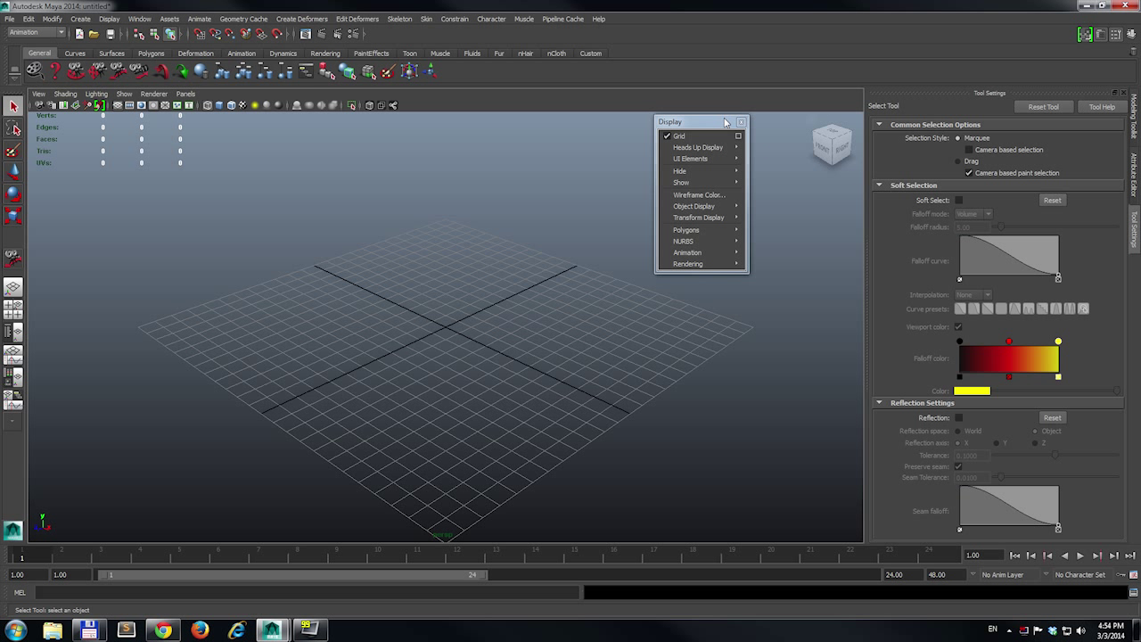
{"action": "left_click_drag", "start_coordinate": [721, 124], "coordinate": [627, 121]}
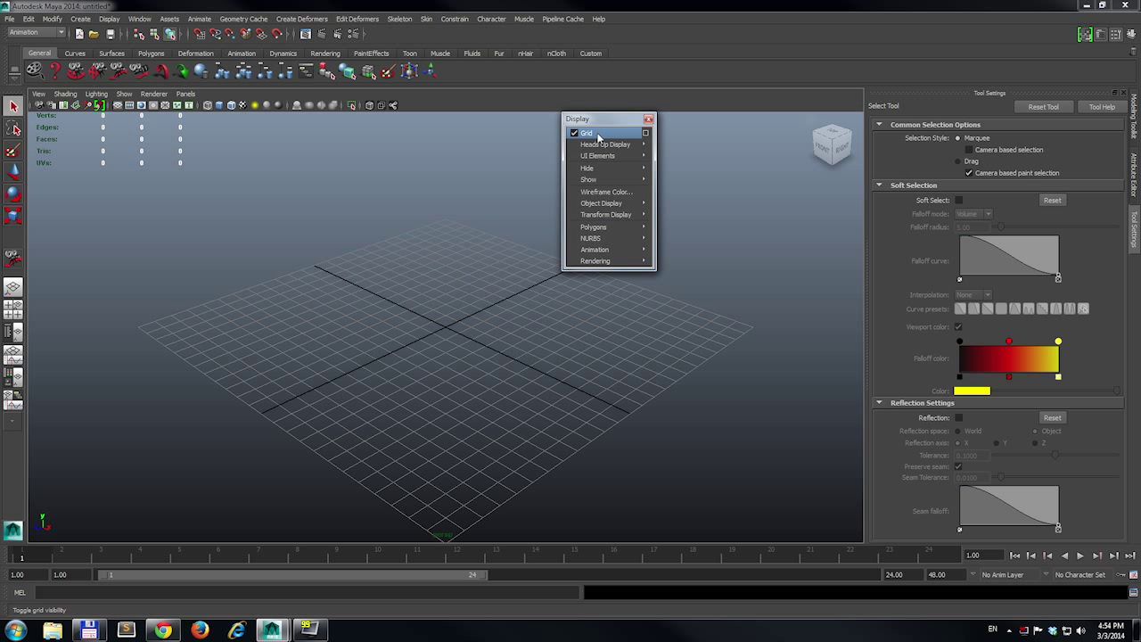
{"action": "left_click", "coordinate": [648, 121]}
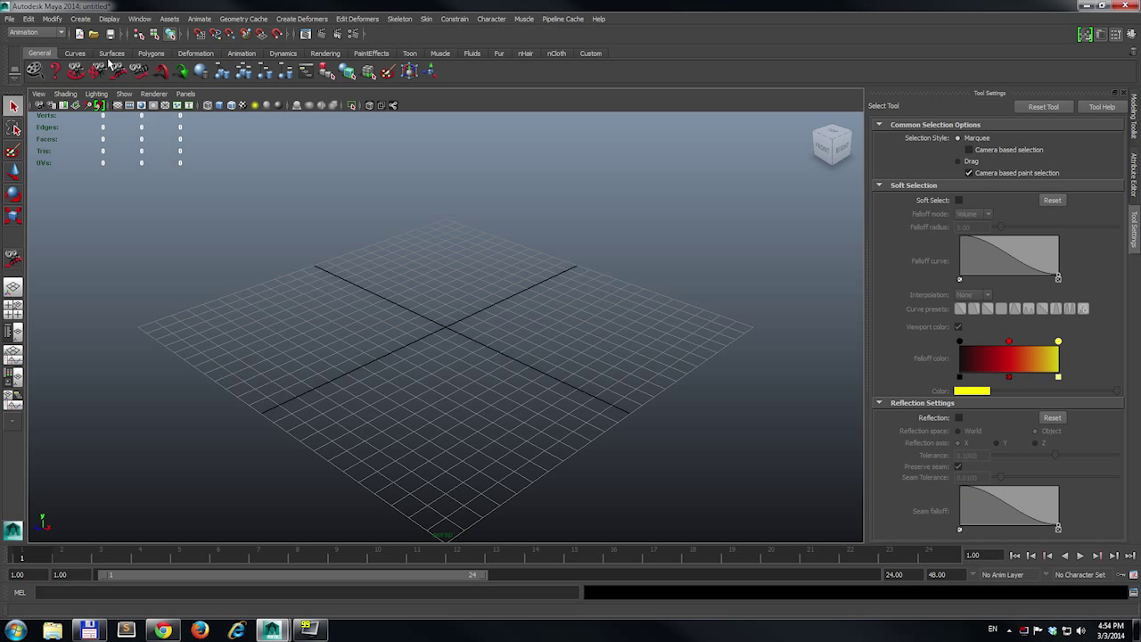
{"action": "left_click", "coordinate": [107, 19]}
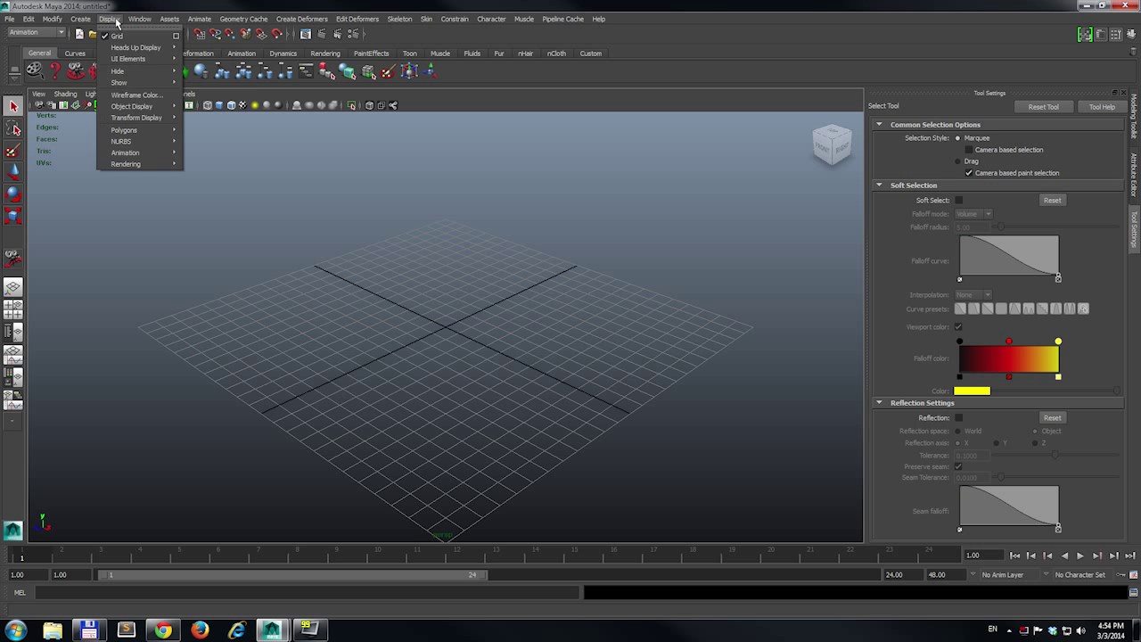
{"action": "left_click", "coordinate": [104, 19]}
{"action": "left_click", "coordinate": [52, 19]}
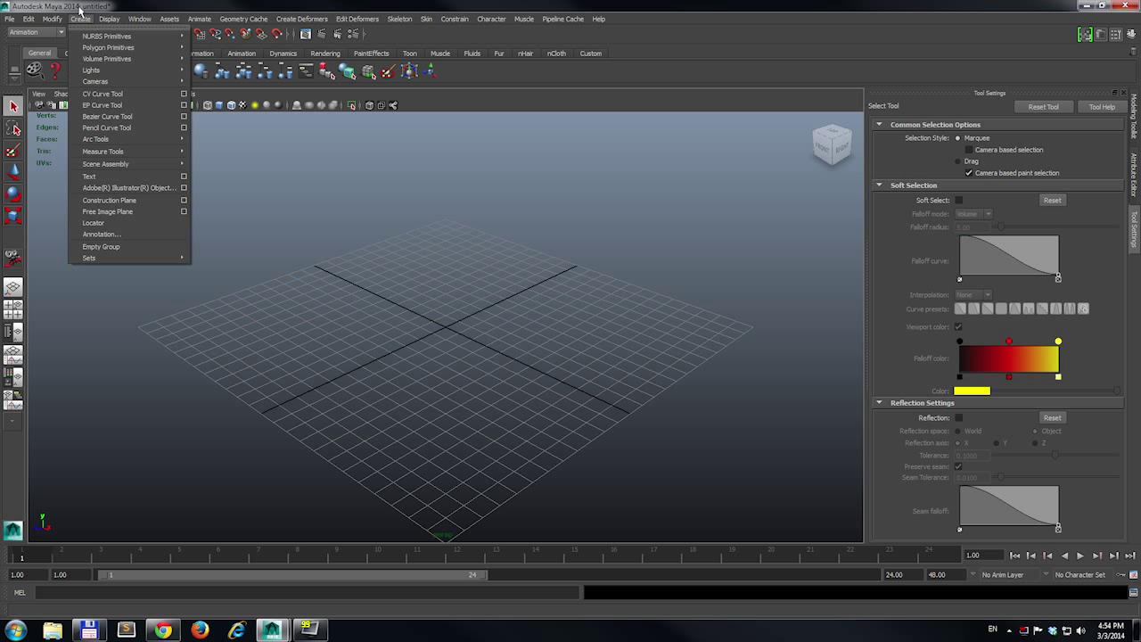
{"action": "left_click", "coordinate": [80, 18]}
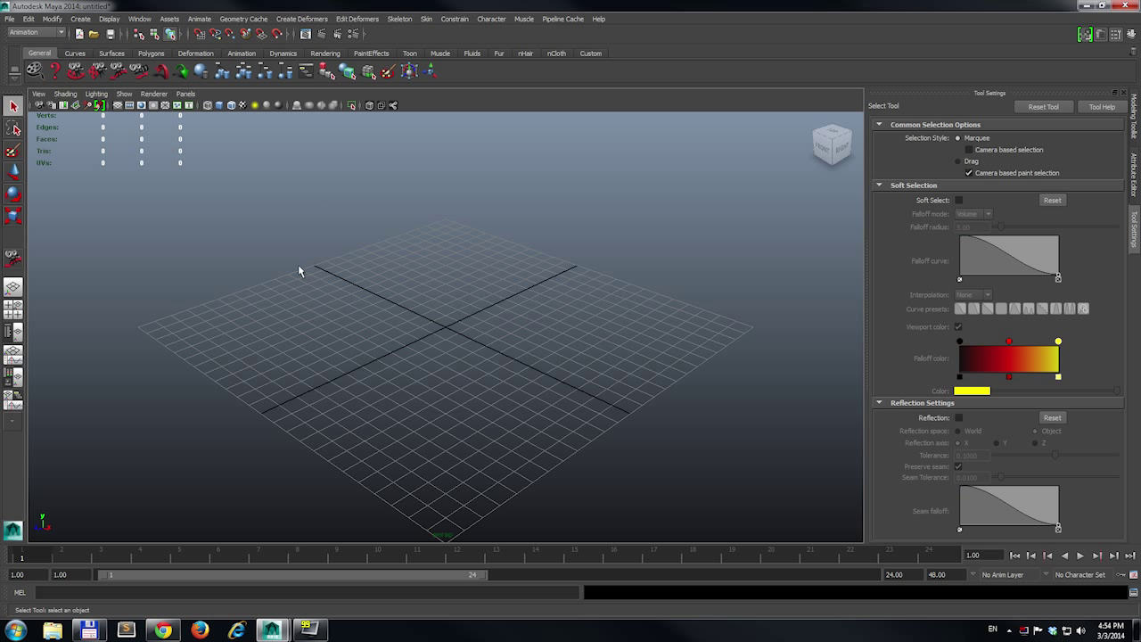